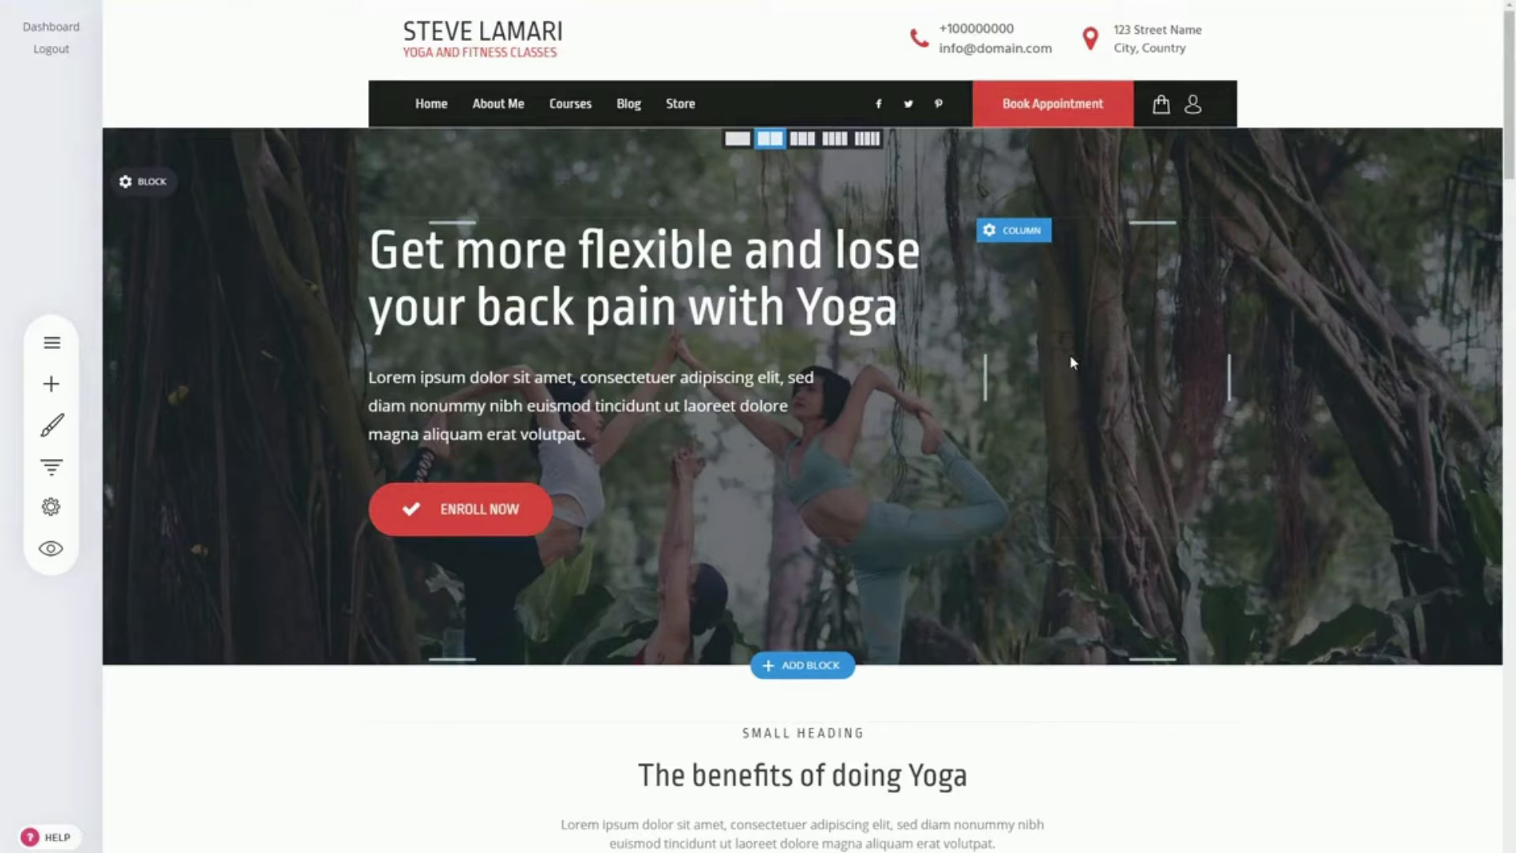
# Step: Look over the yoga homepage from the hero section down through the benefits and the Buy Now section
pyautogui.scroll(-12, 1072, 362)
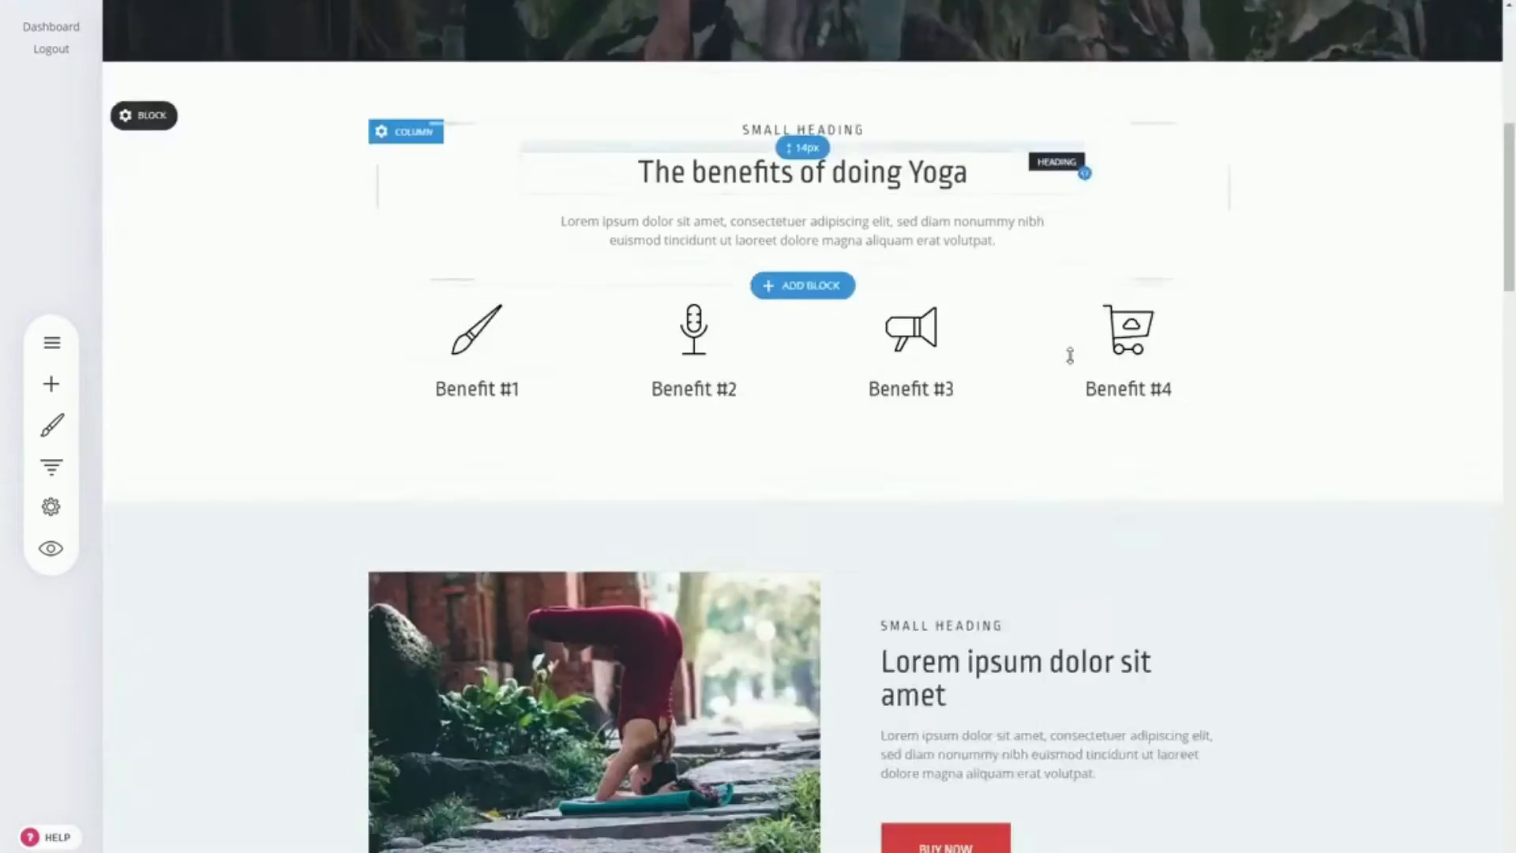
pyautogui.scroll(6, 1198, 372)
pyautogui.scroll(4, 1199, 375)
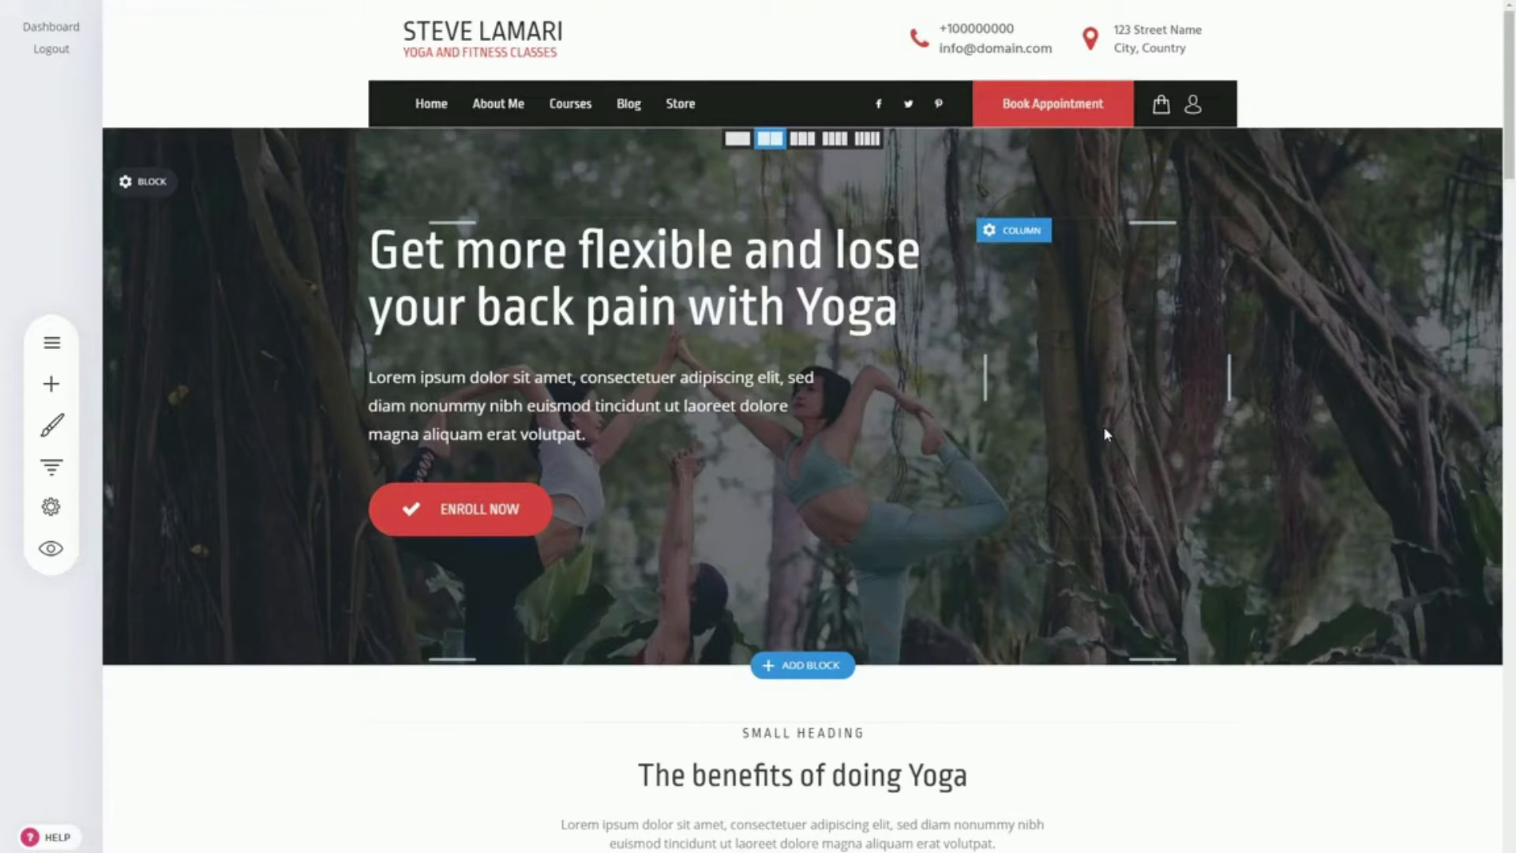
pyautogui.scroll(-1, 1103, 425)
pyautogui.scroll(1, 1064, 418)
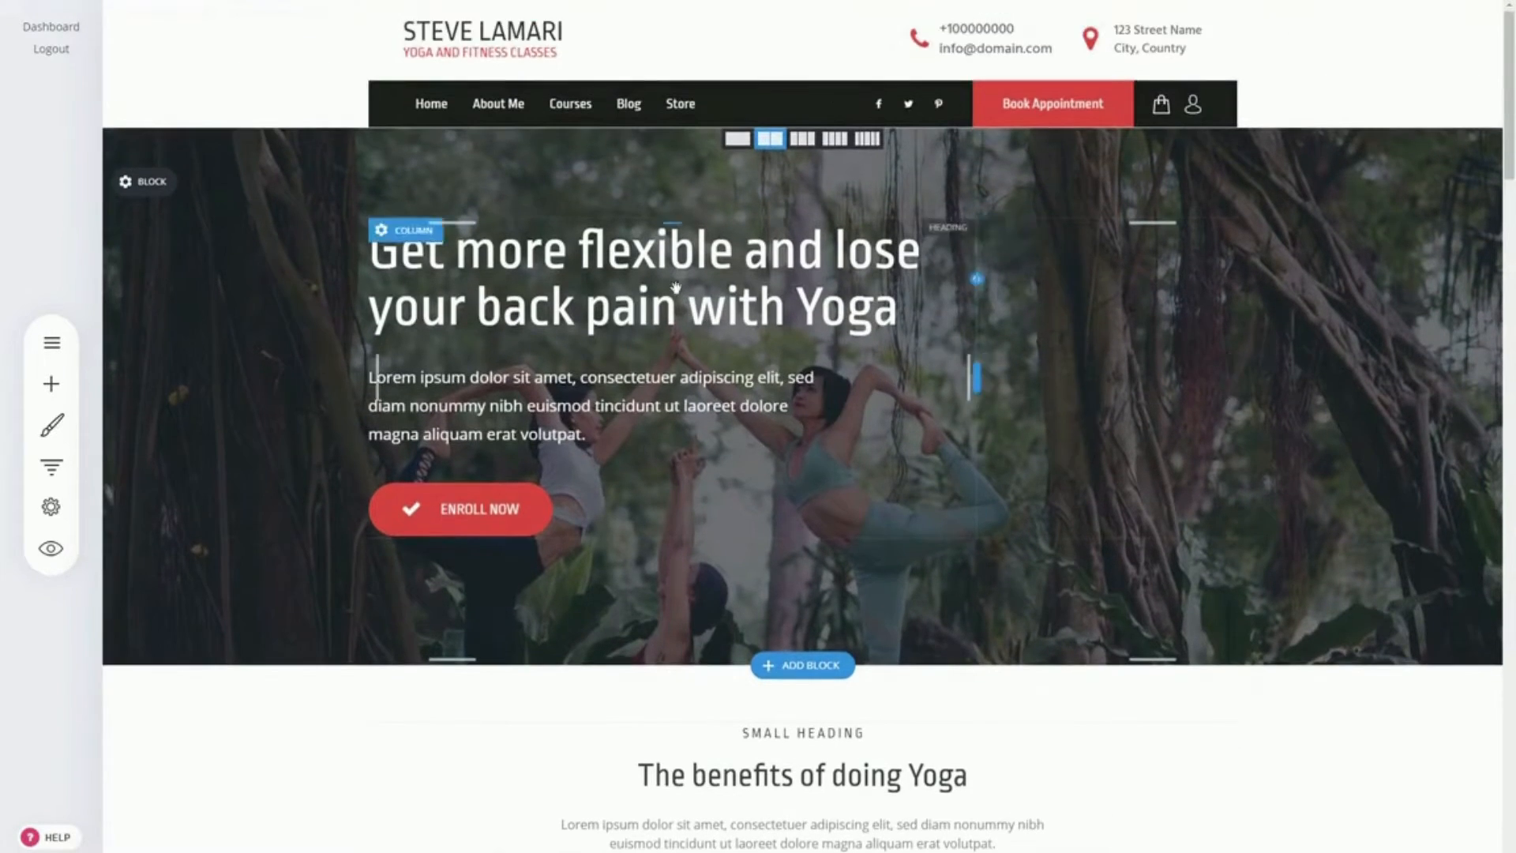
pyautogui.scroll(-3, 1076, 335)
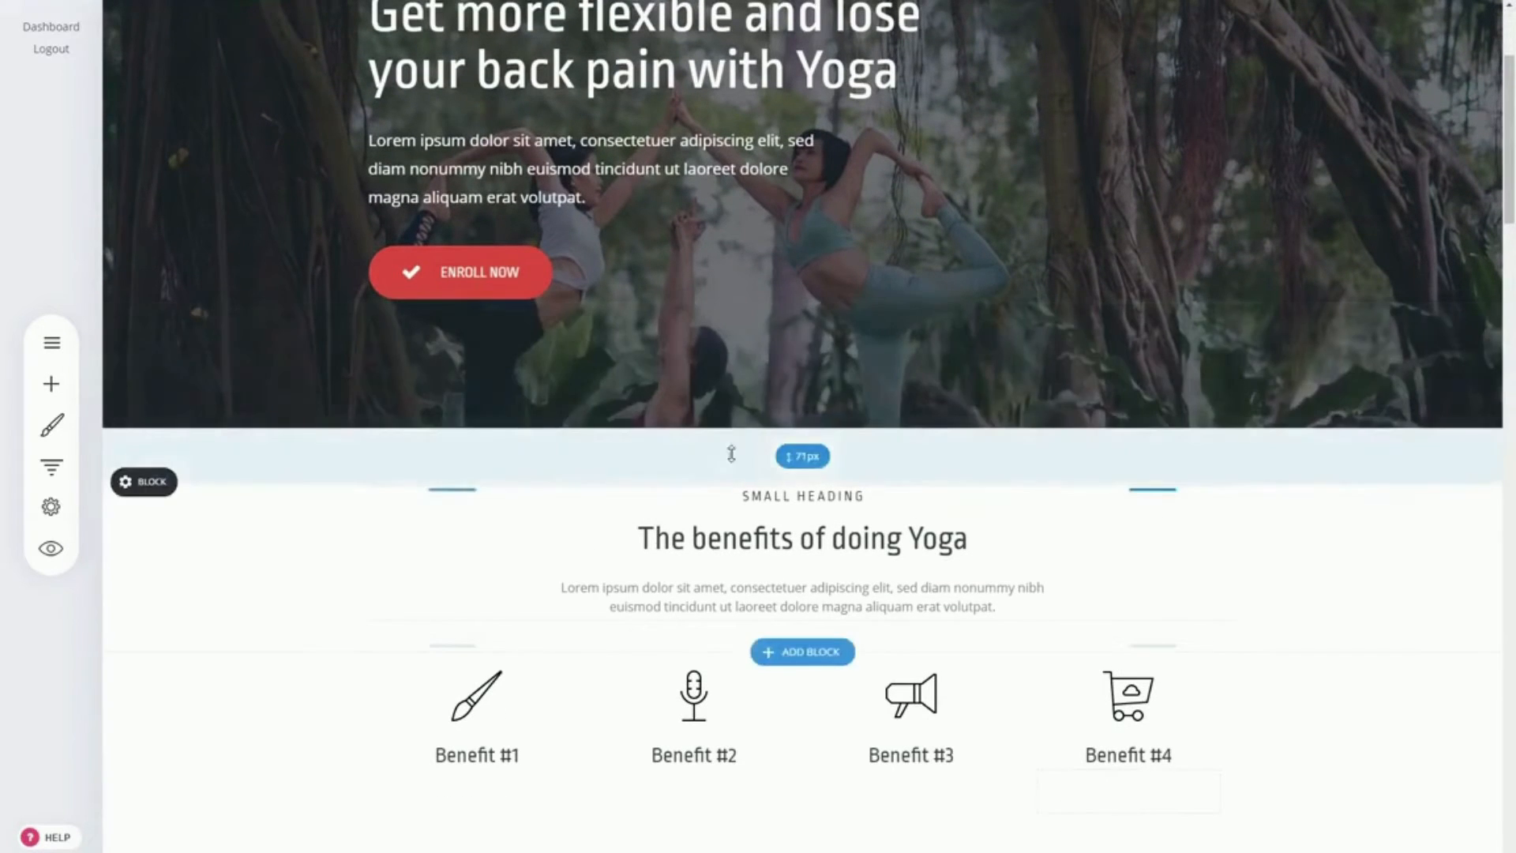
pyautogui.scroll(-5, 1381, 457)
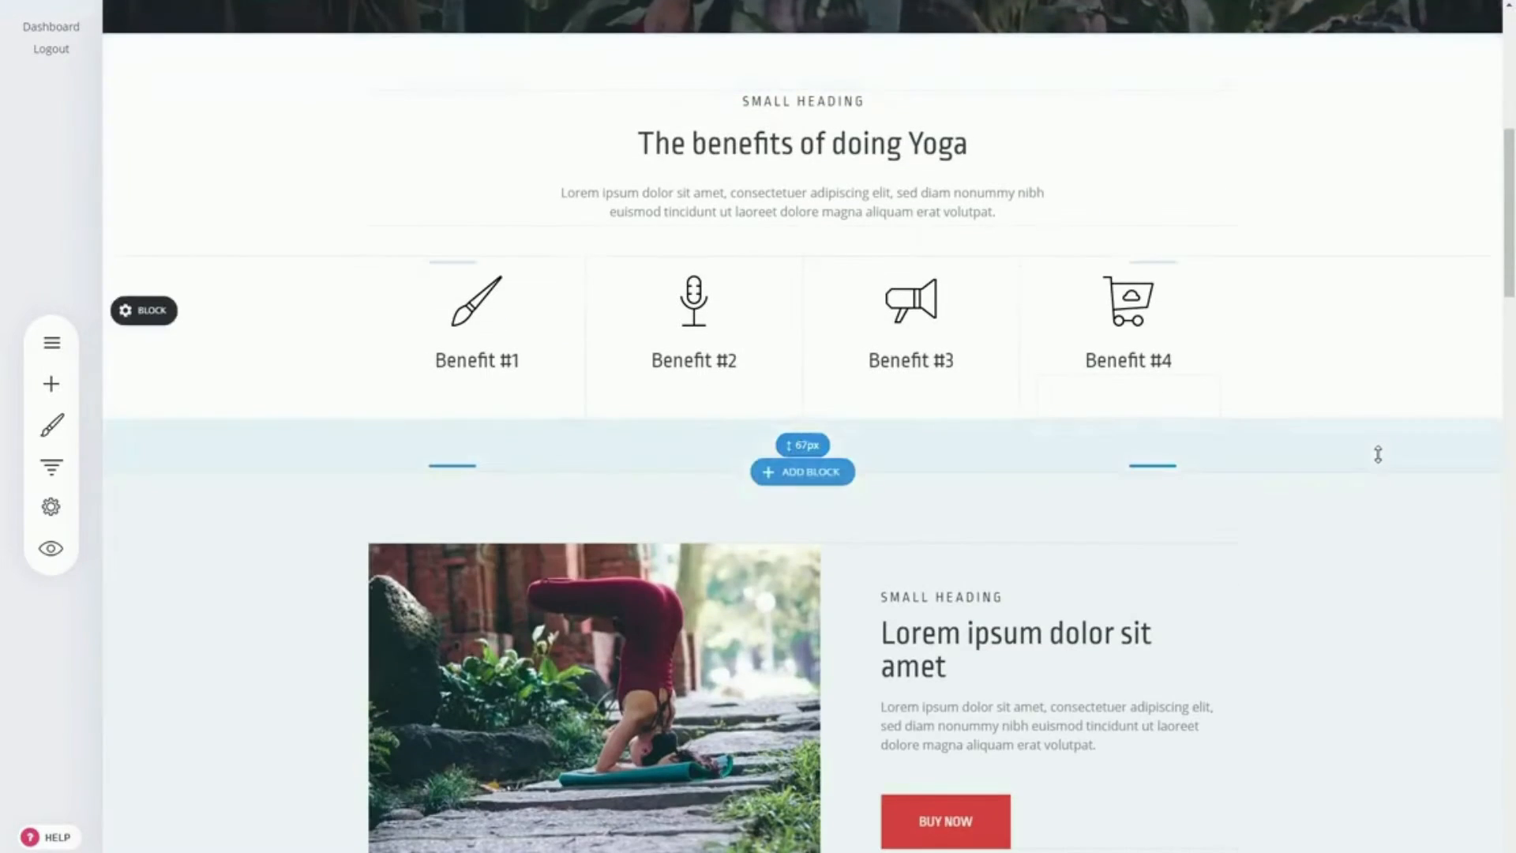
pyautogui.scroll(-2, 1378, 454)
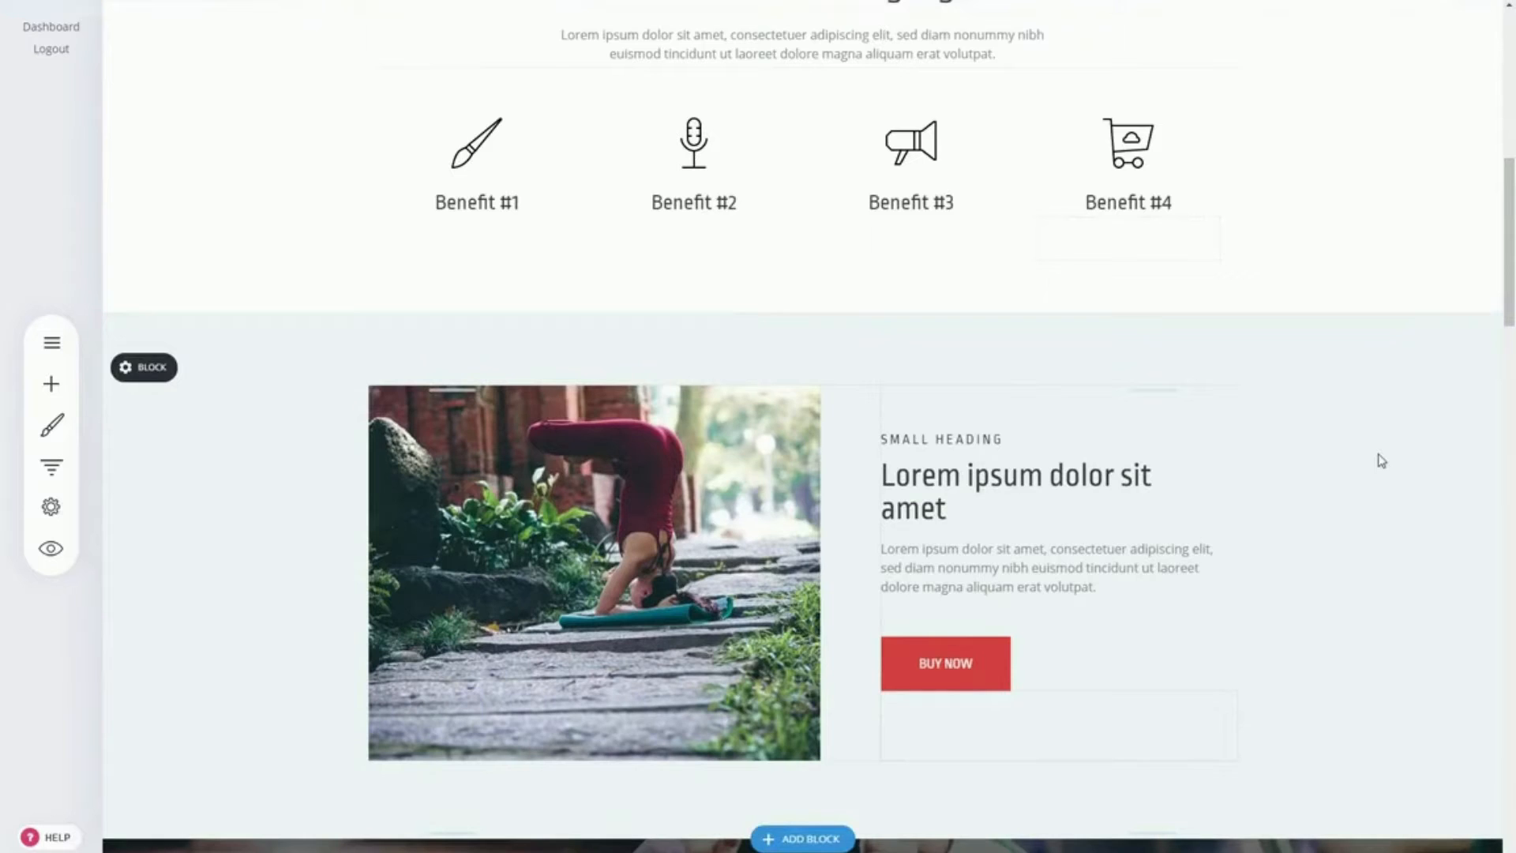
pyautogui.scroll(6, 1381, 461)
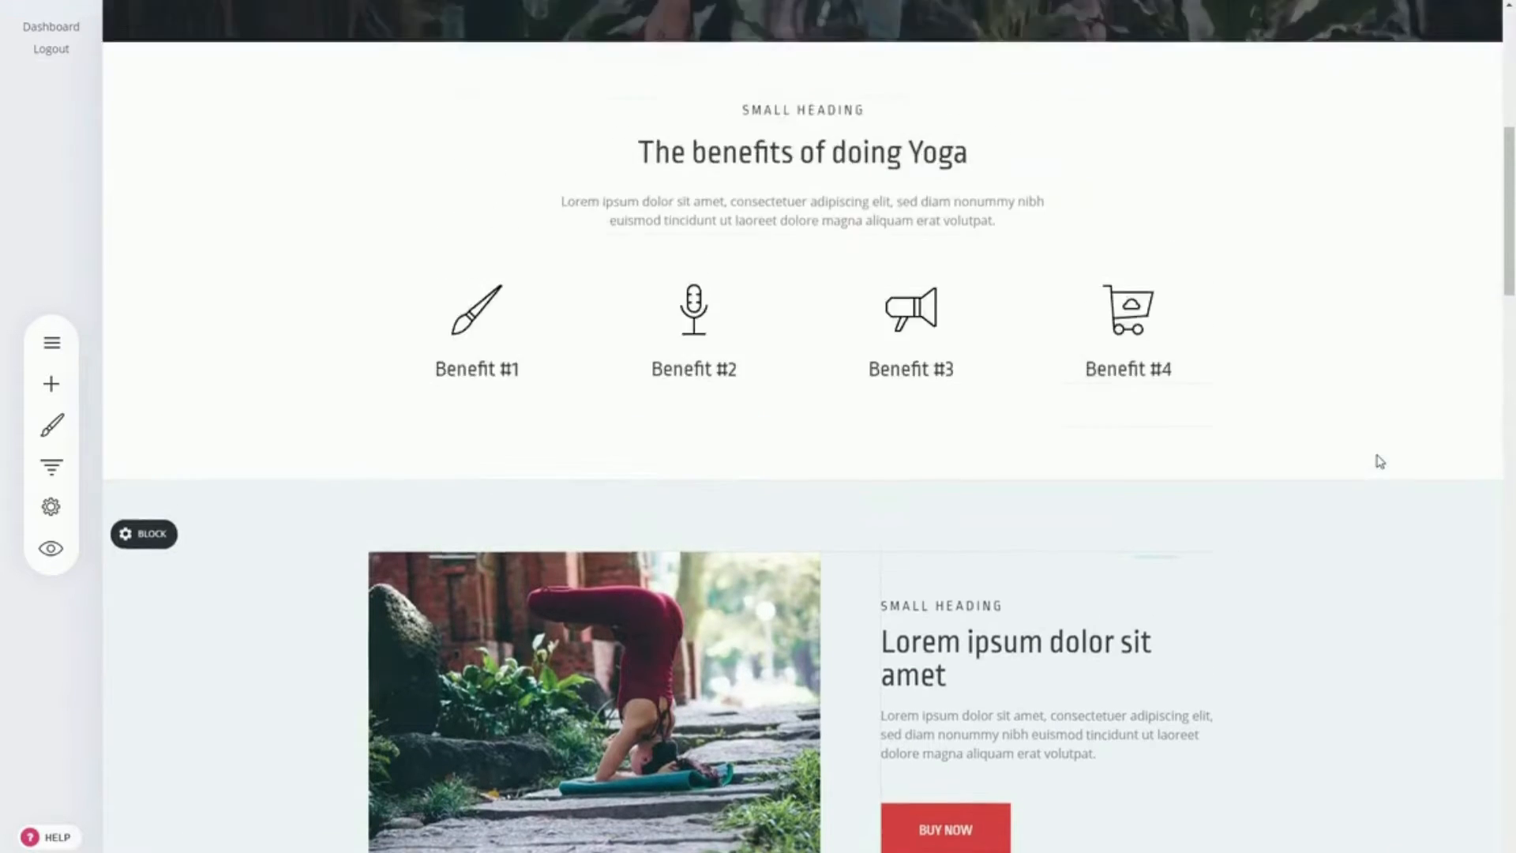
pyautogui.scroll(4, 1374, 465)
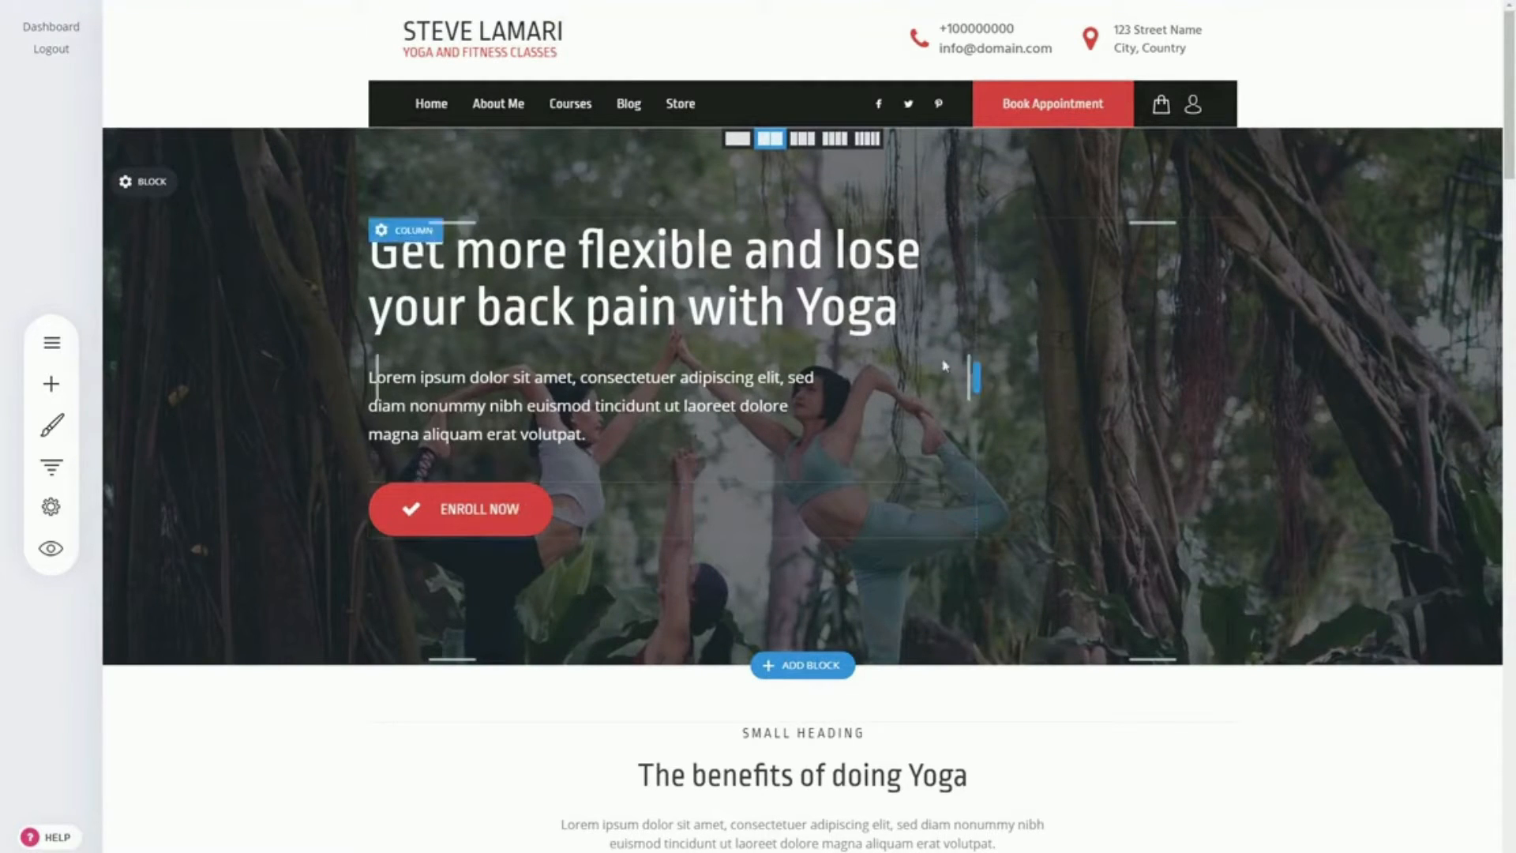
# Step: Set the hero Enroll Now button's text to a 24px font size and bold
pyautogui.click(503, 525)
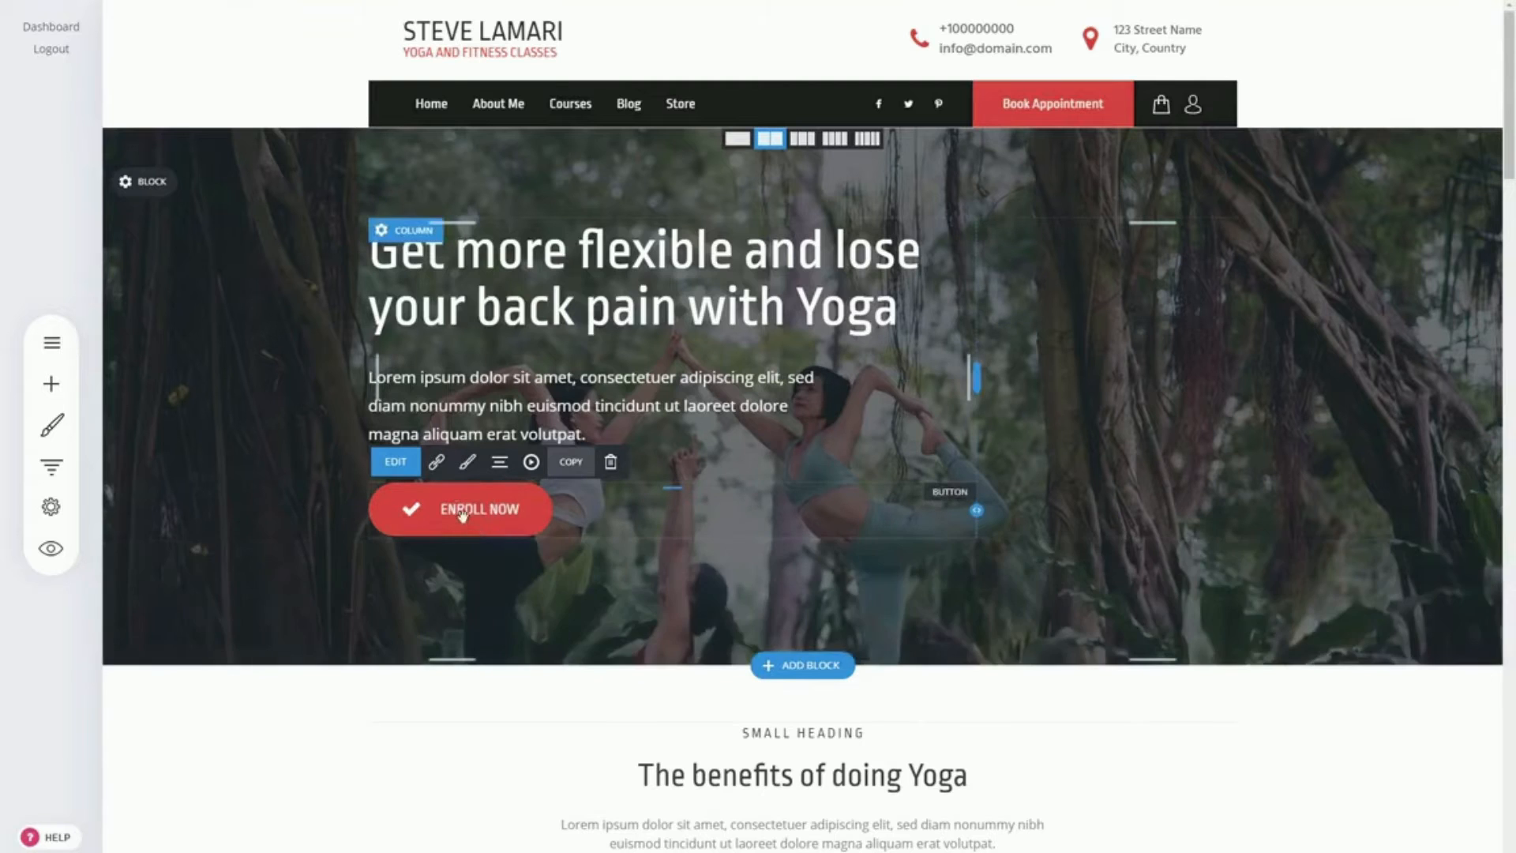
pyautogui.click(467, 462)
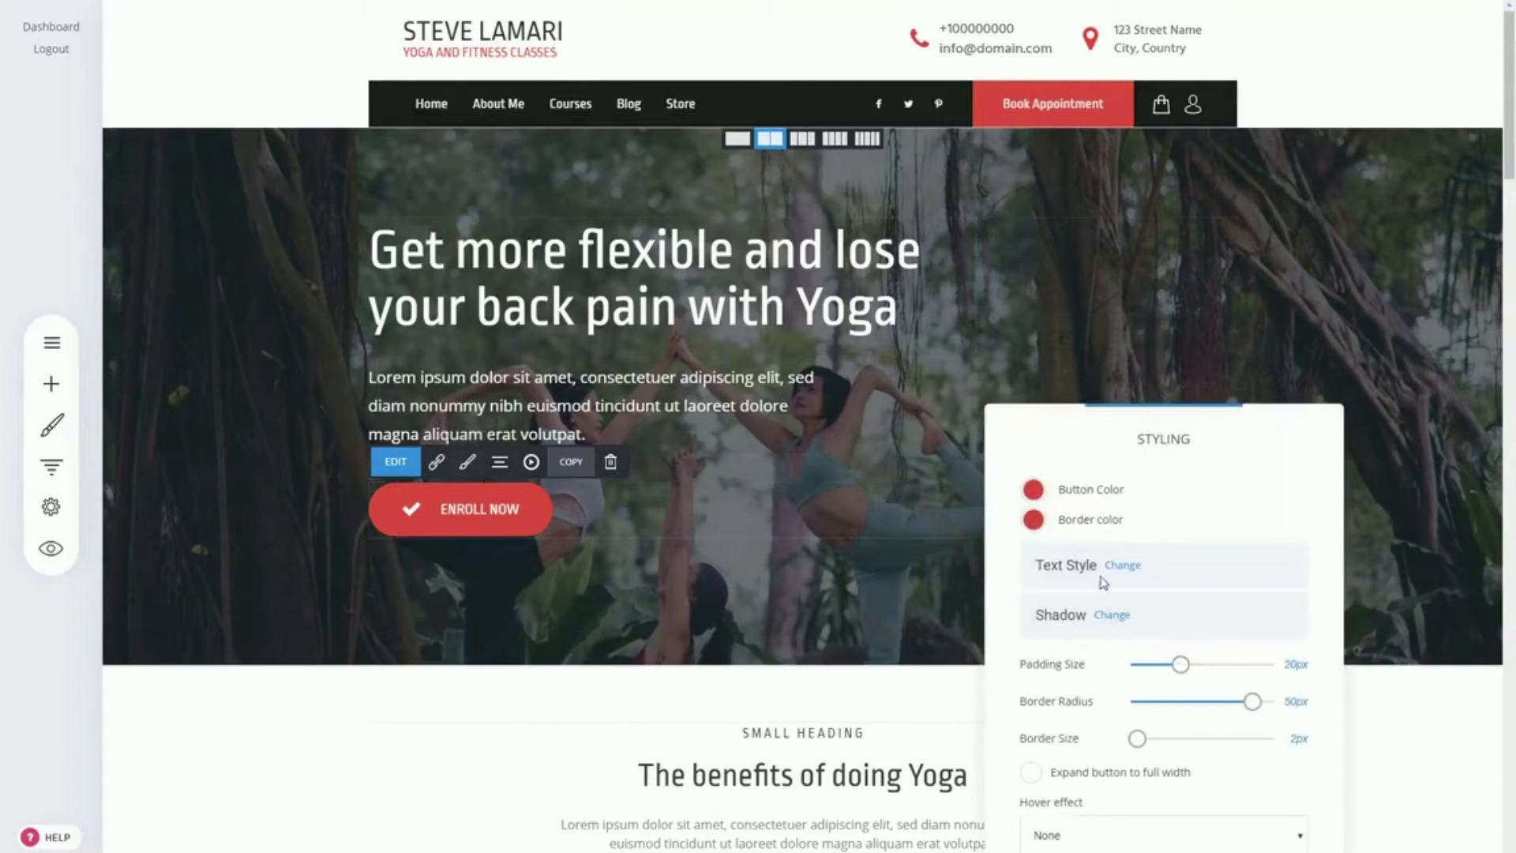
pyautogui.click(1122, 565)
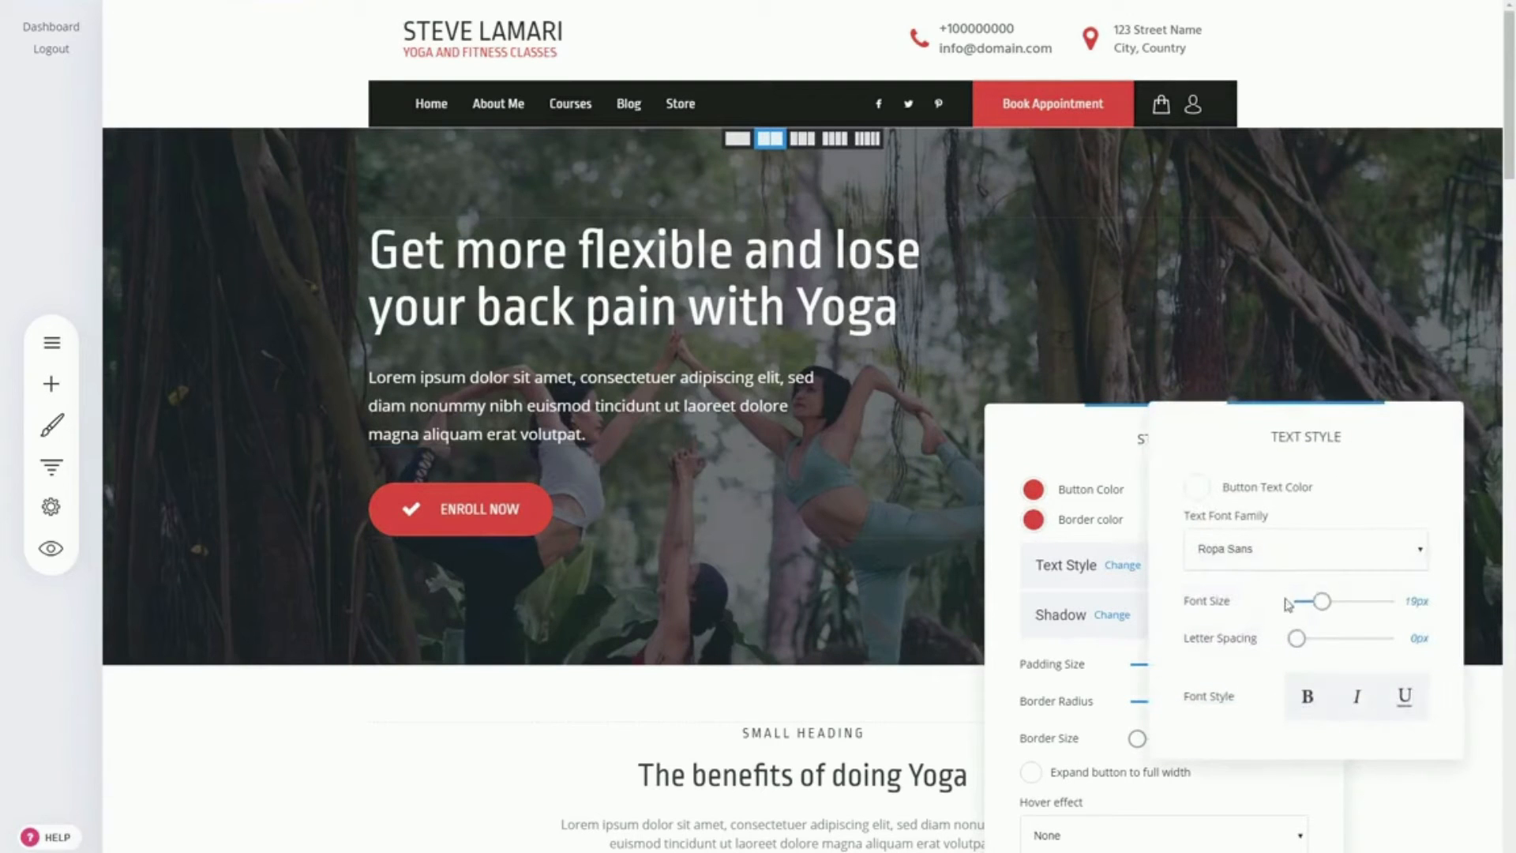
pyautogui.moveTo(1322, 603); pyautogui.dragTo(1330, 602)
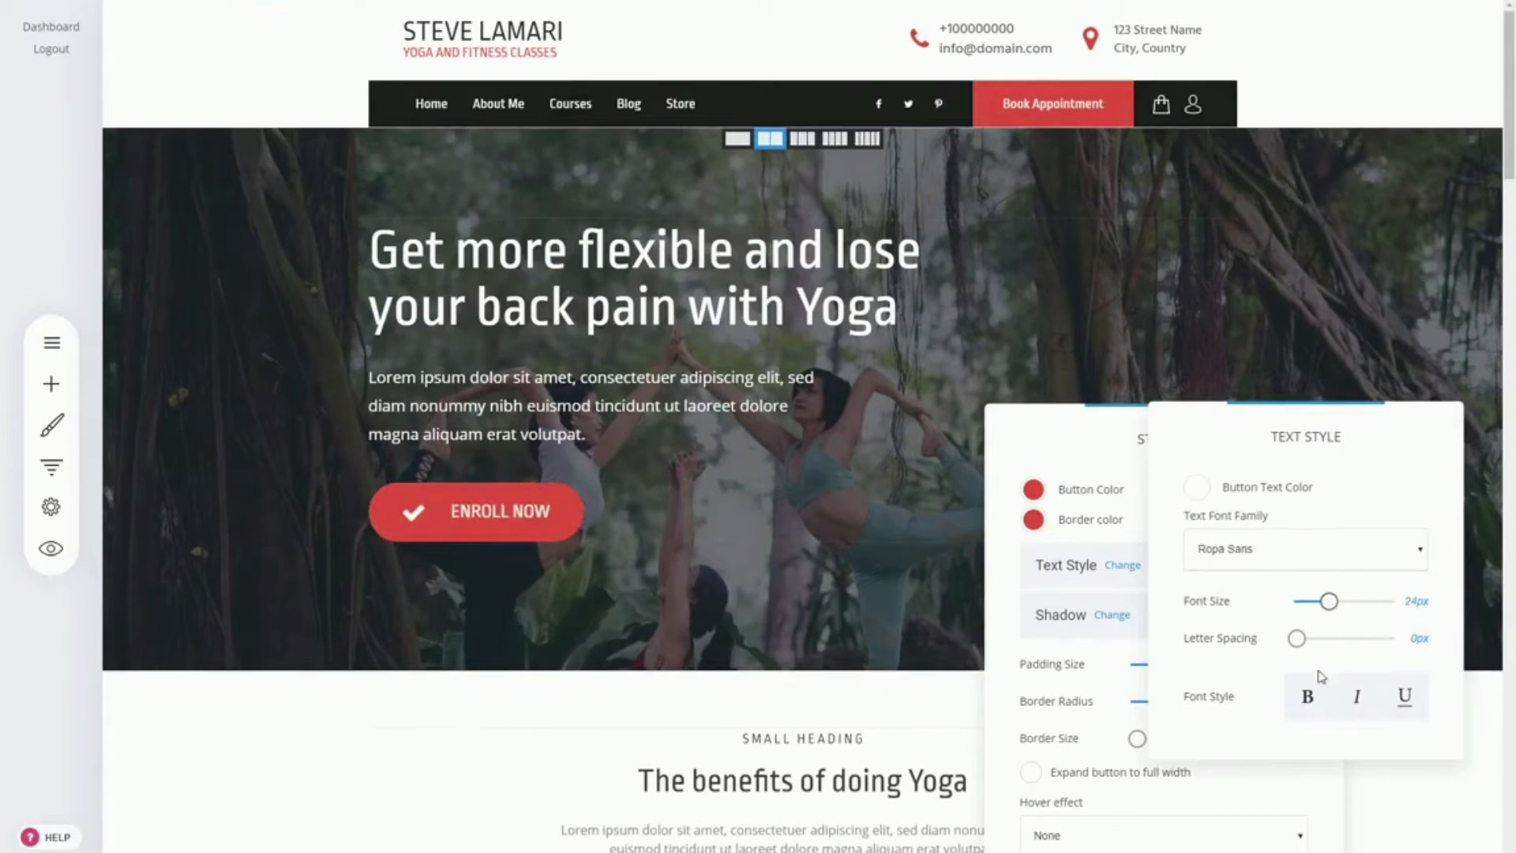
pyautogui.click(1312, 703)
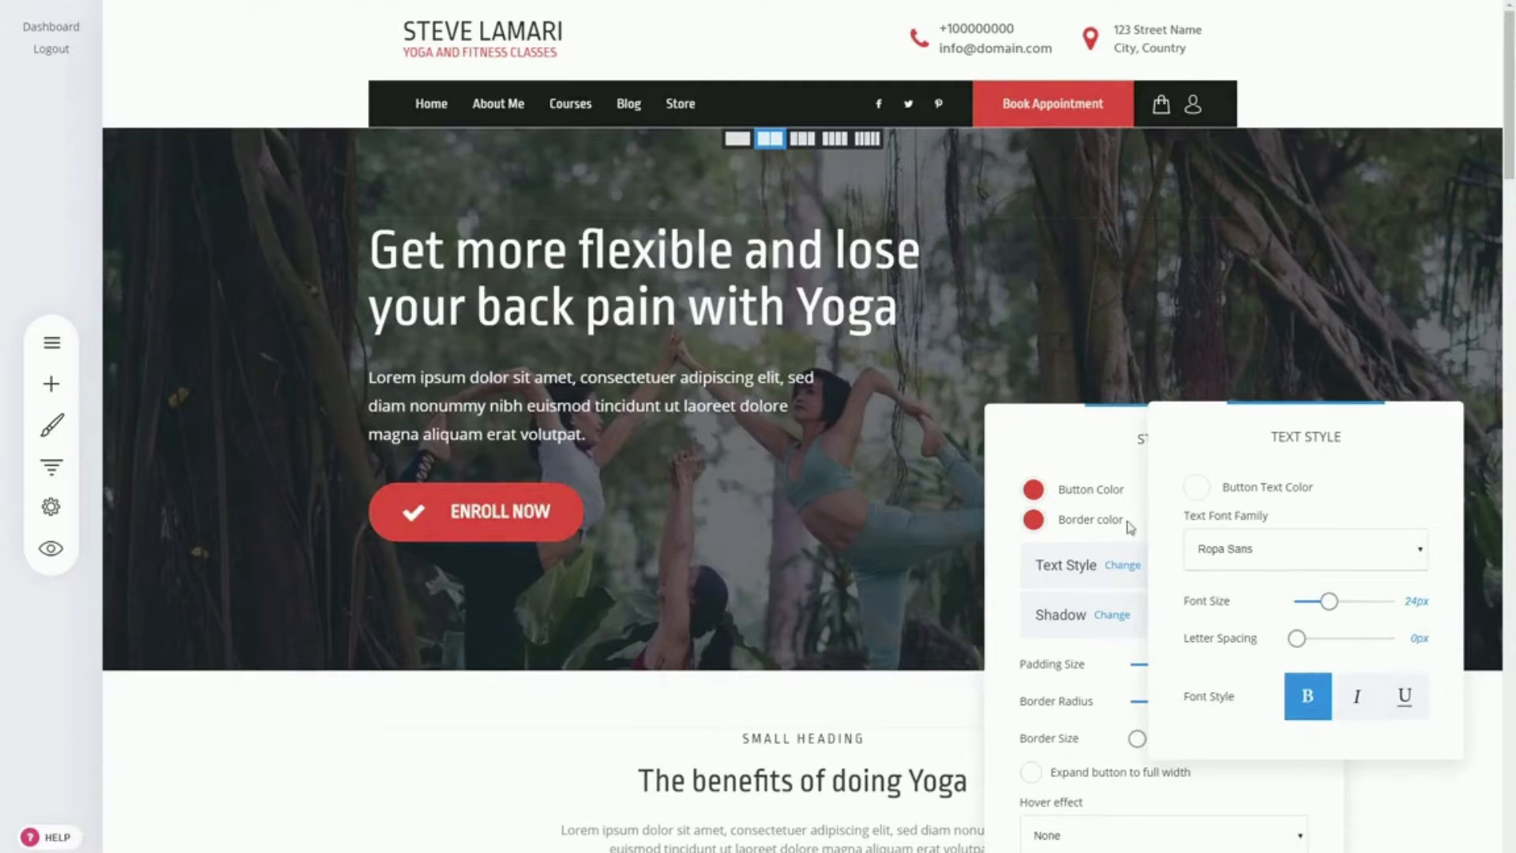
pyautogui.click(528, 517)
pyautogui.click(484, 523)
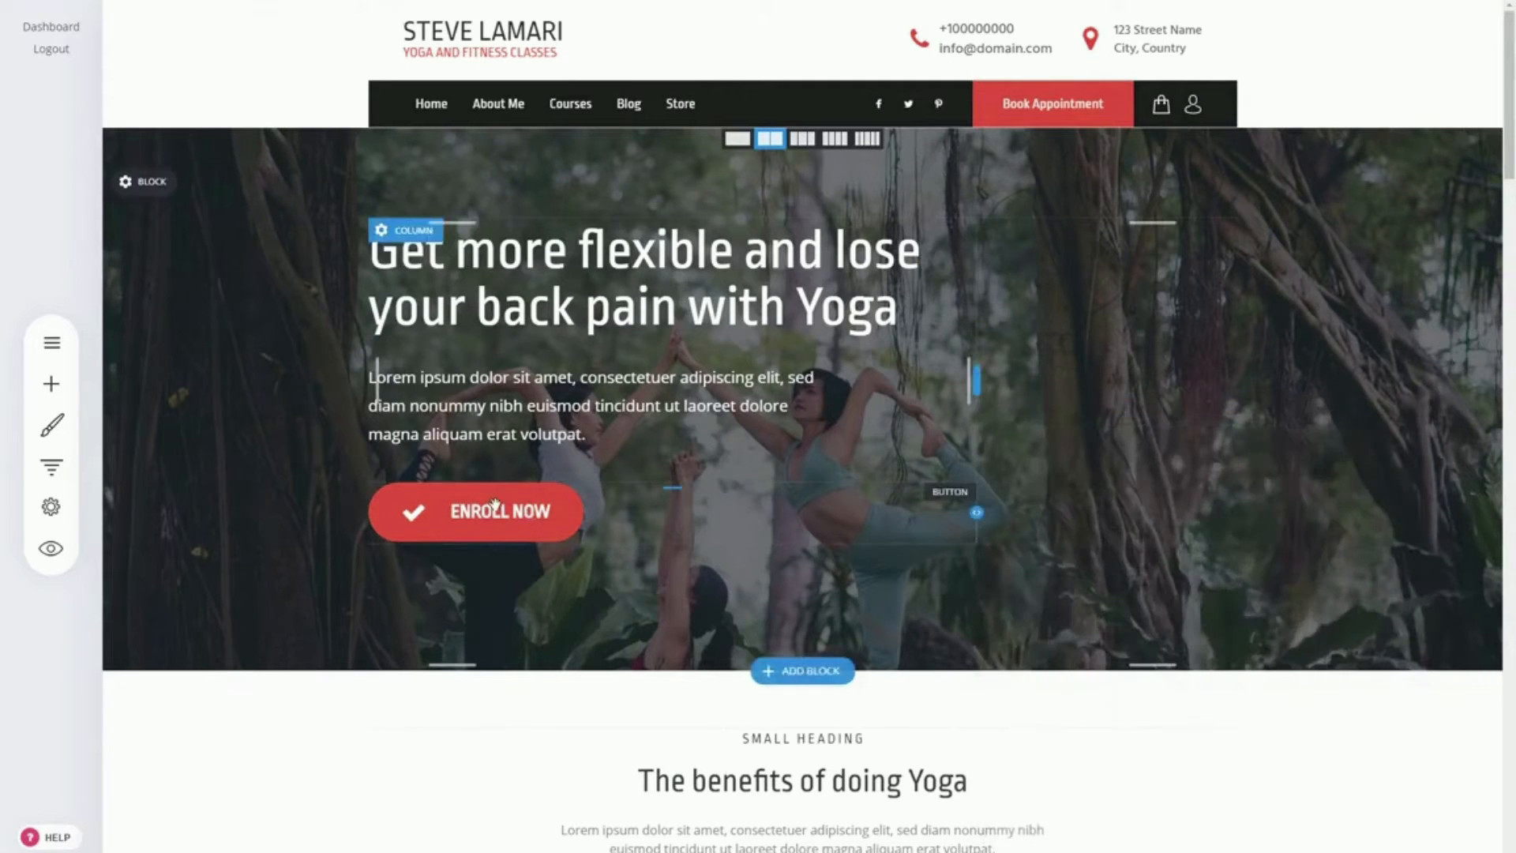
# Step: Review the Enroll Now button's settings and its available icons, keeping the checkmark
pyautogui.click(500, 525)
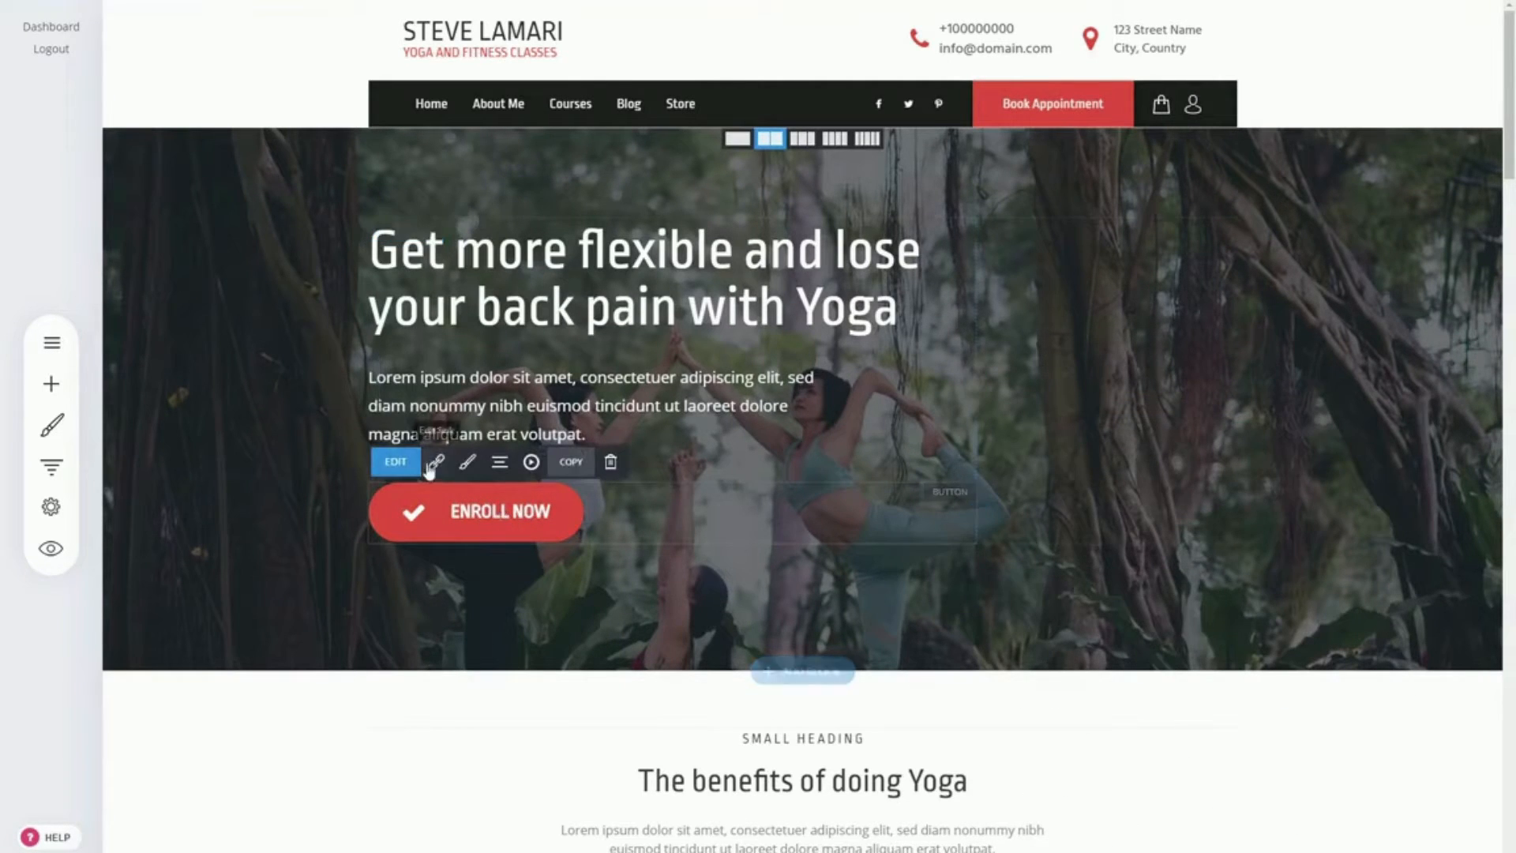
pyautogui.click(404, 466)
pyautogui.click(1058, 640)
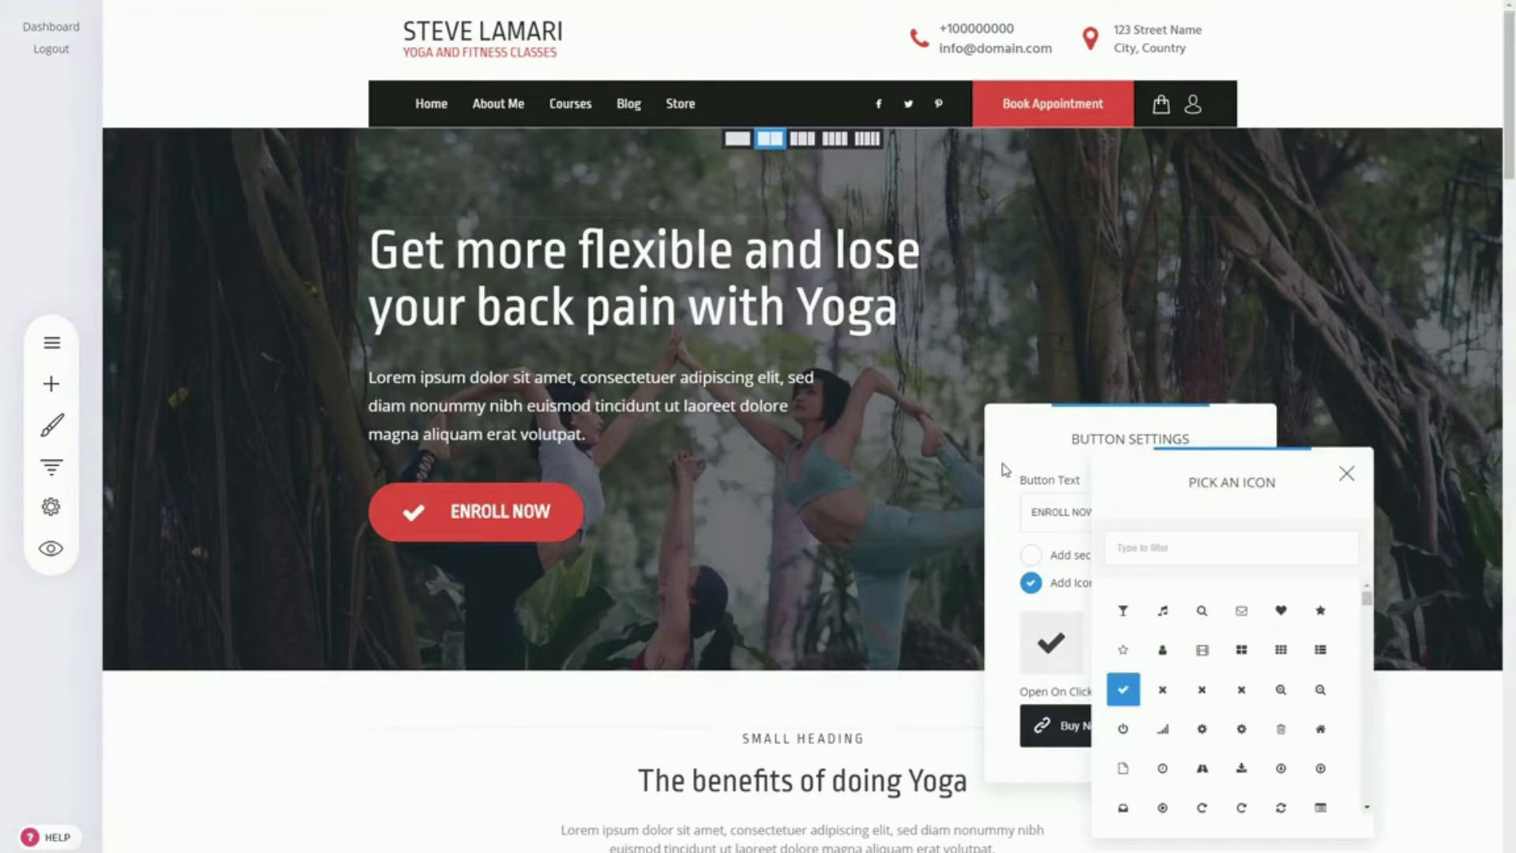
pyautogui.click(897, 437)
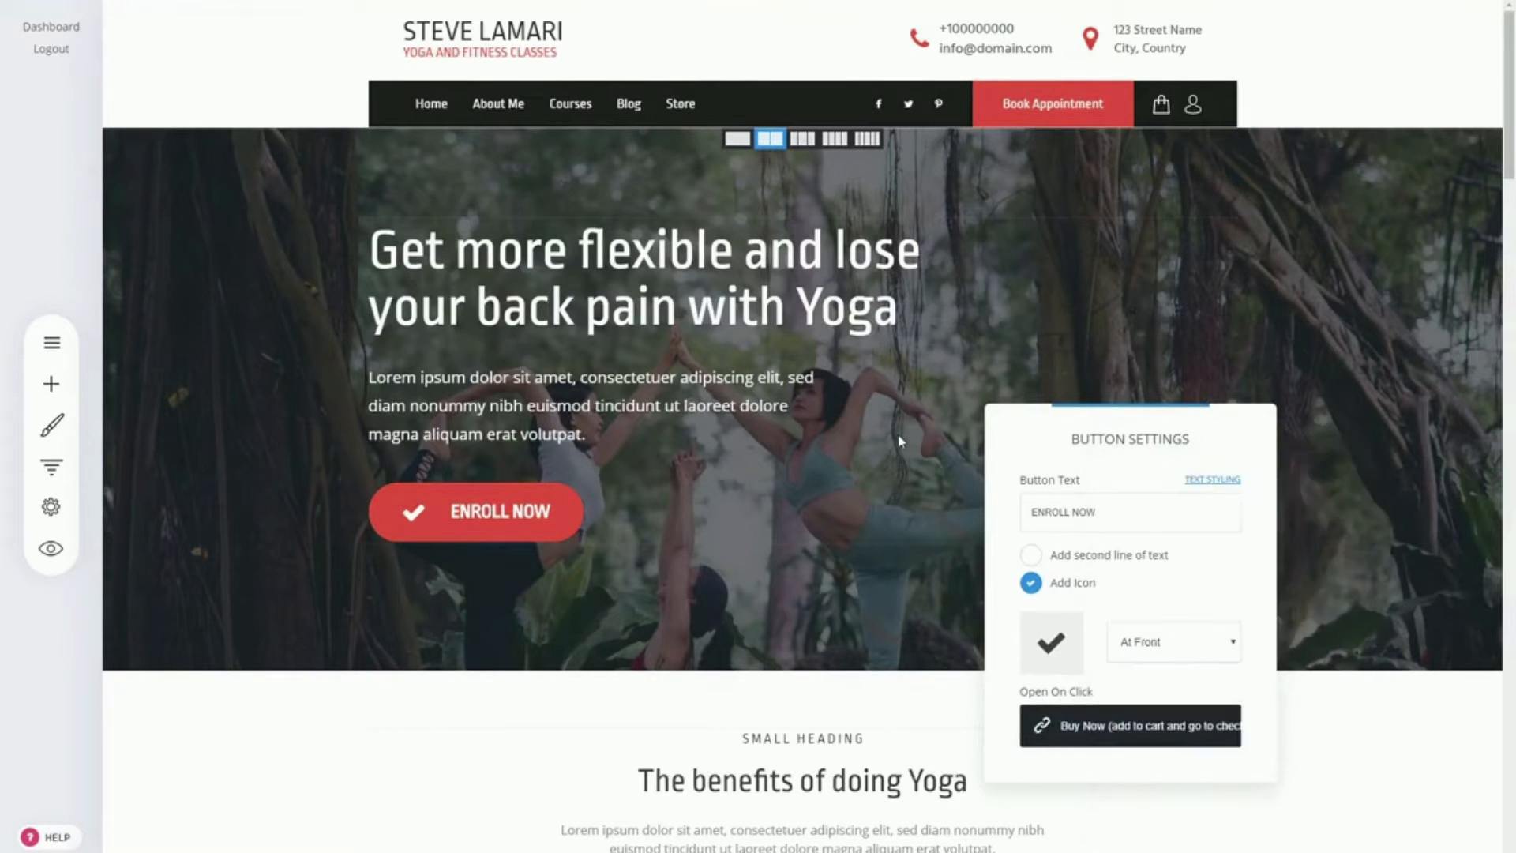
pyautogui.click(896, 436)
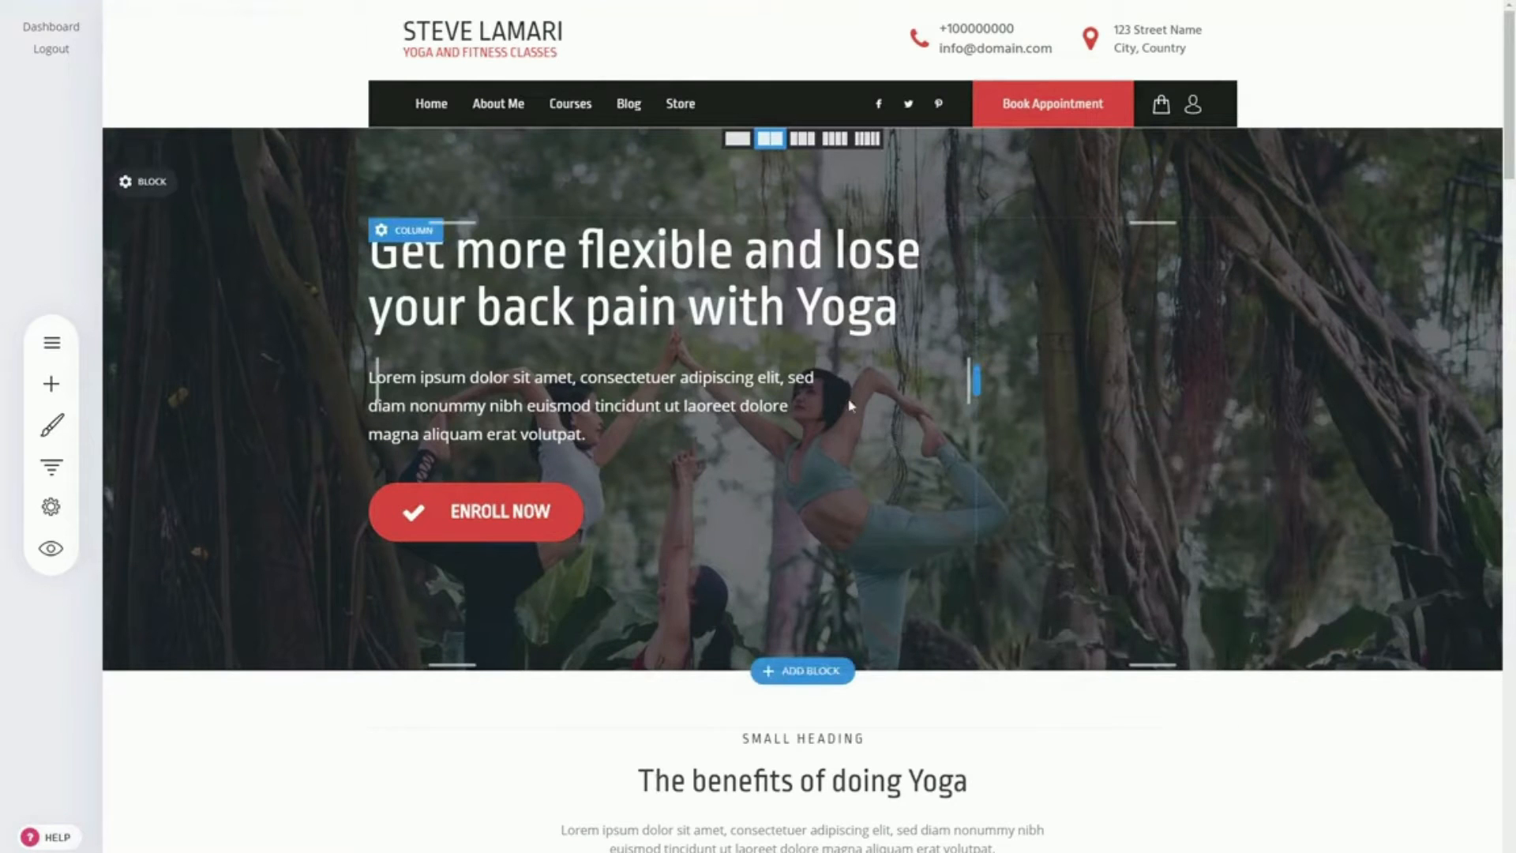
# Step: Review the link types available for the Enroll Now button, including the phone link, and leave its link as is
pyautogui.scroll(-10, 1120, 495)
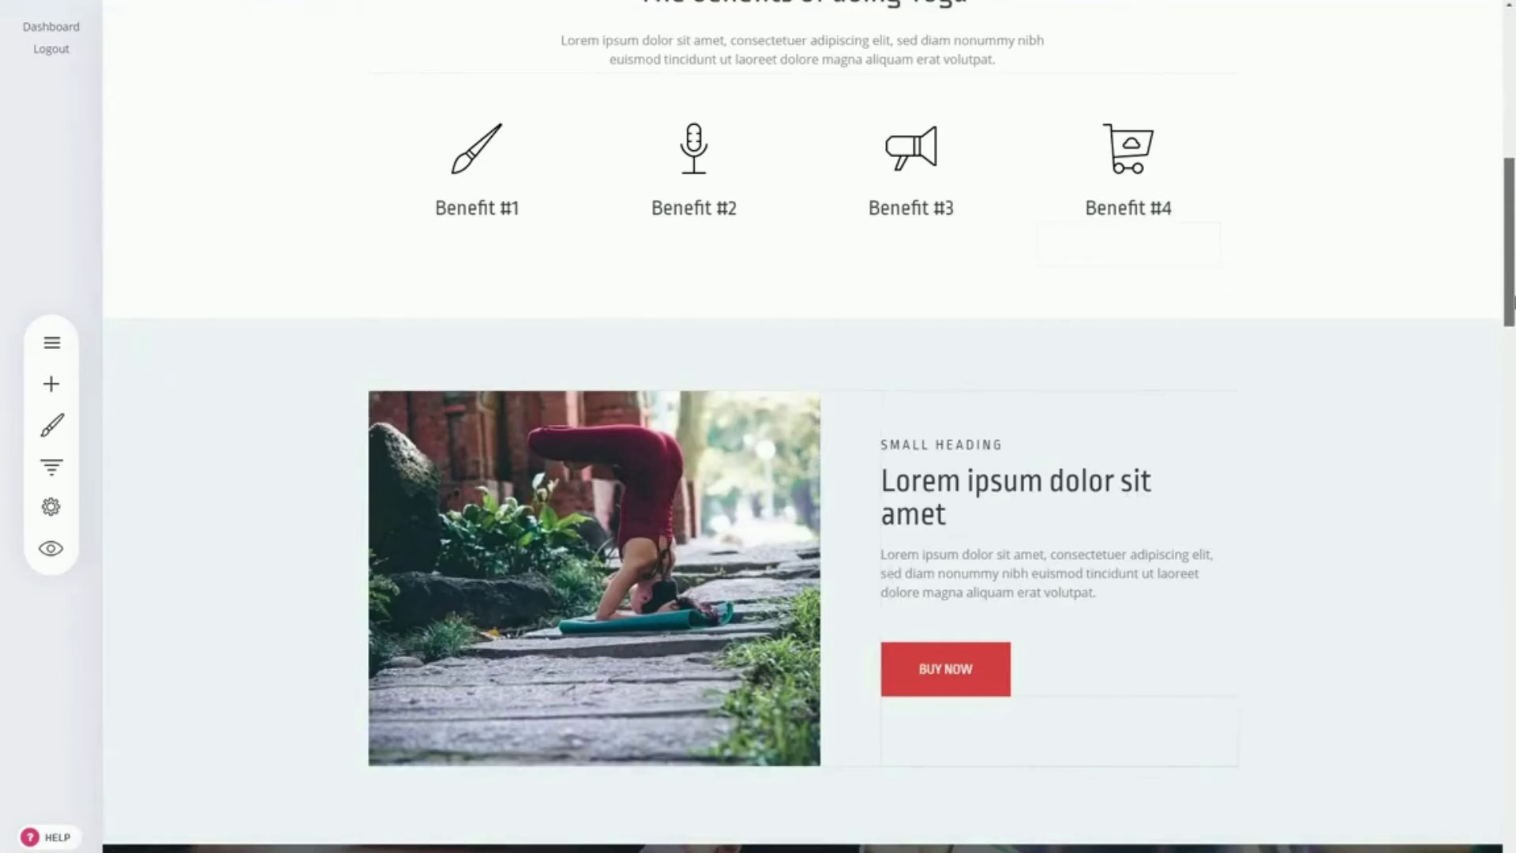
pyautogui.moveTo(1511, 300); pyautogui.dragTo(1511, 152)
pyautogui.scroll(1, 1337, 450)
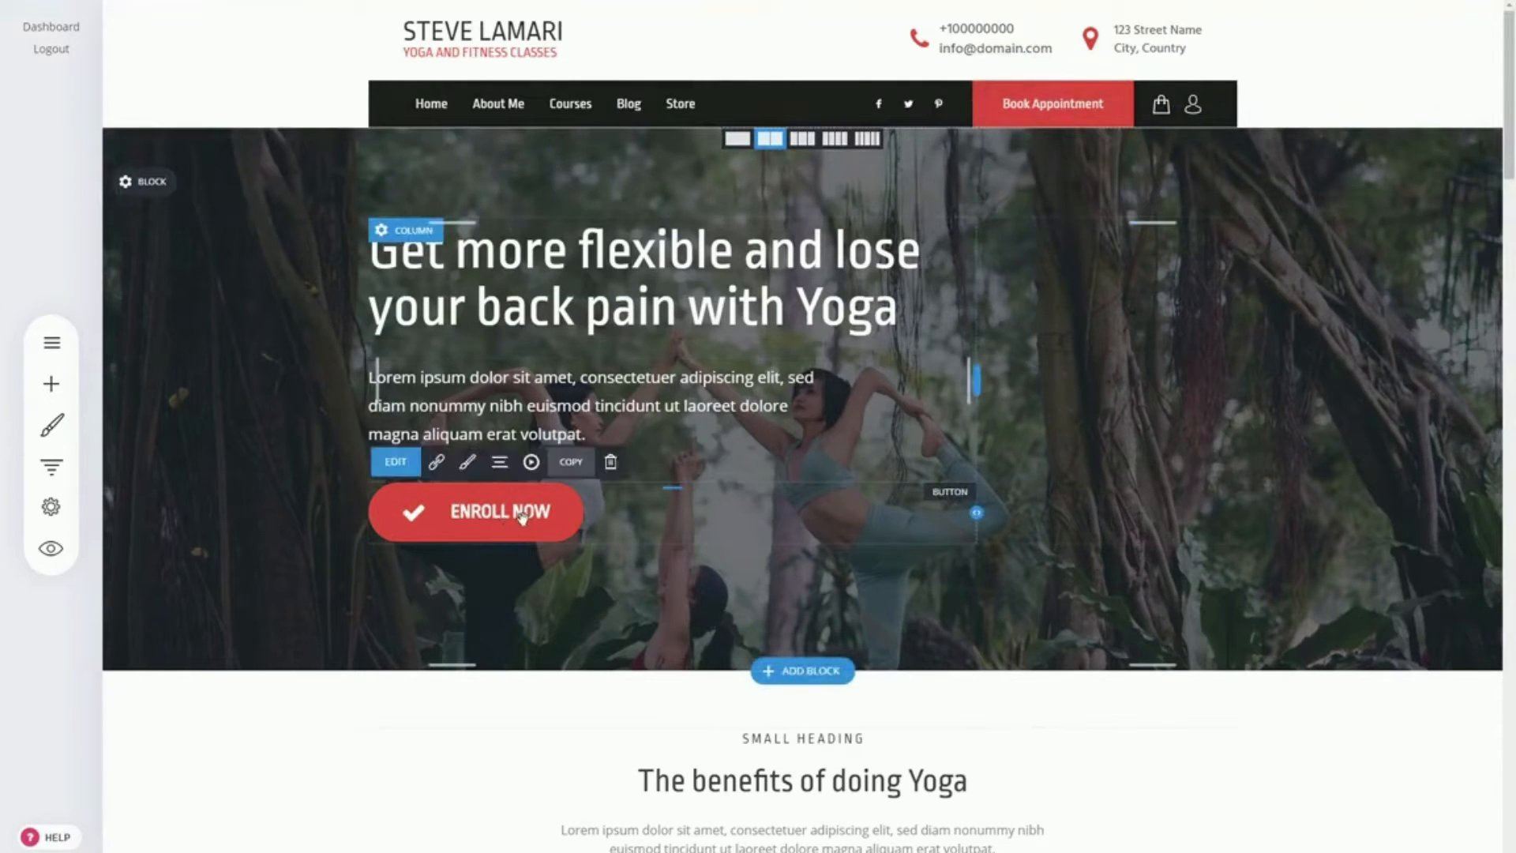
pyautogui.click(436, 462)
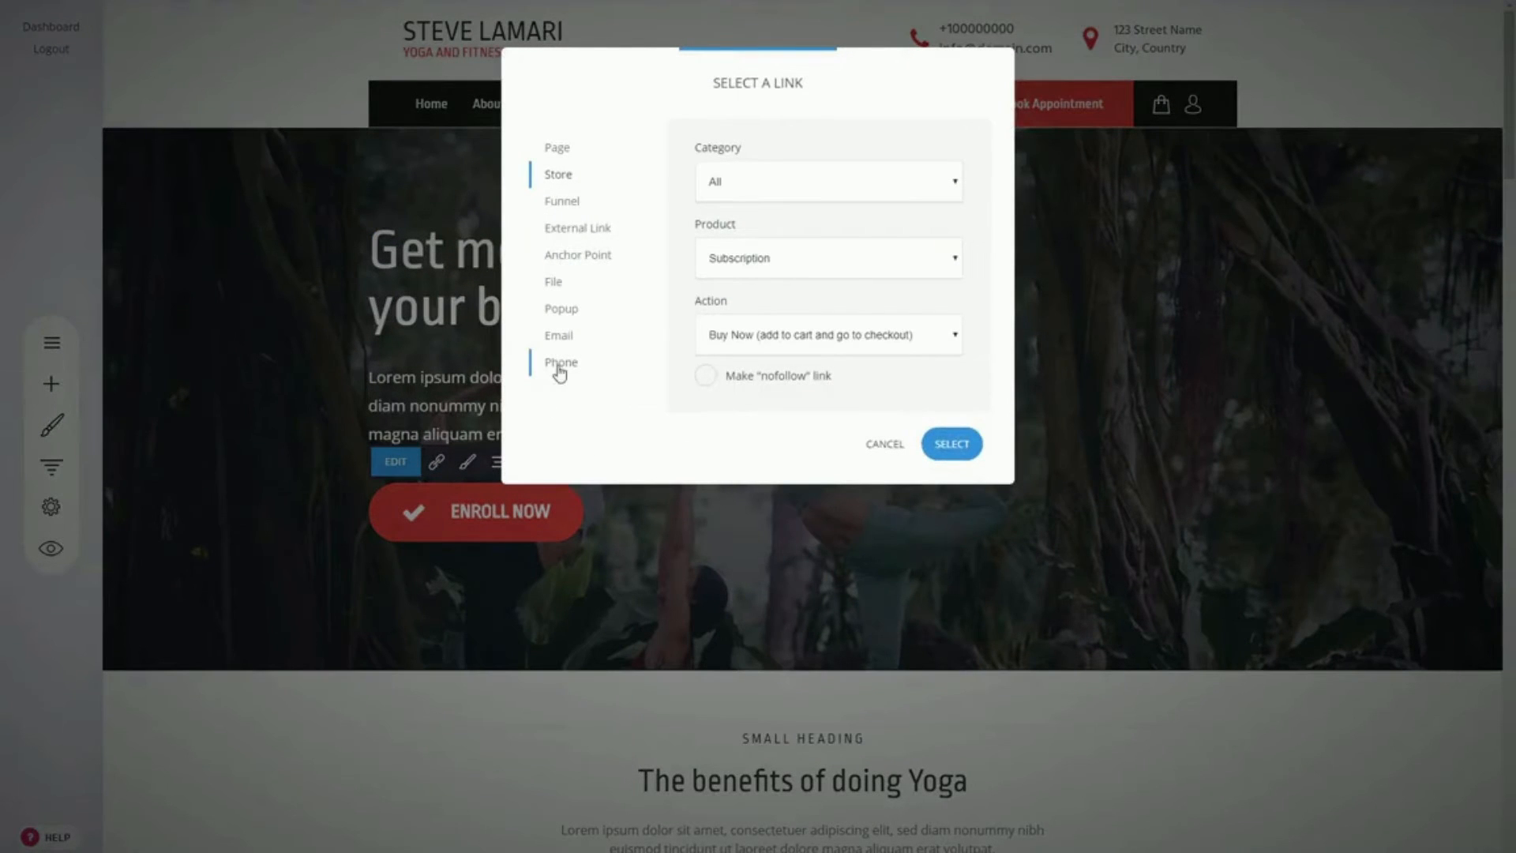
pyautogui.click(567, 367)
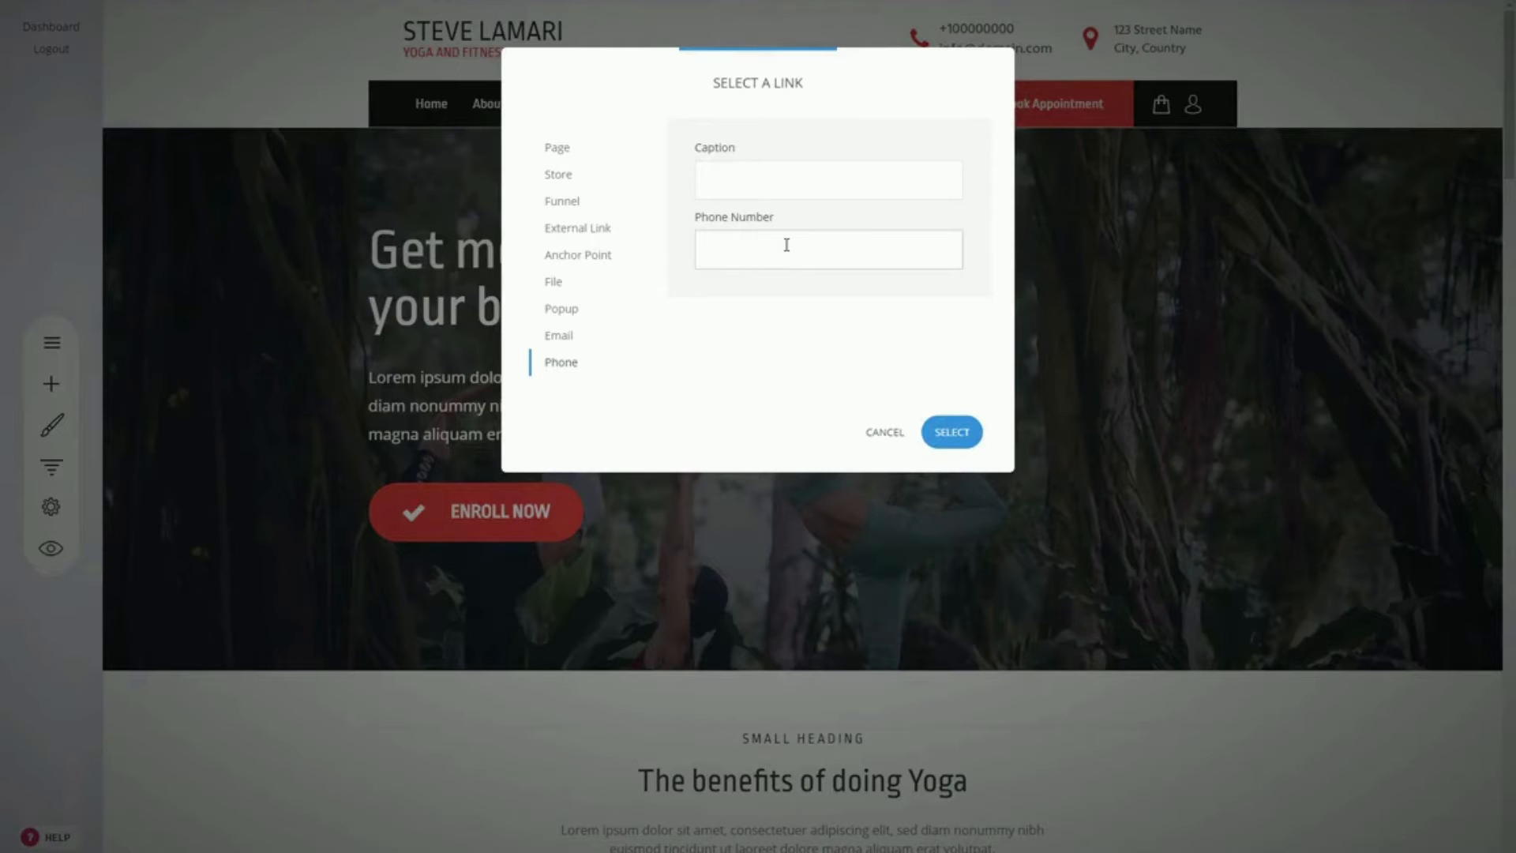
pyautogui.click(883, 433)
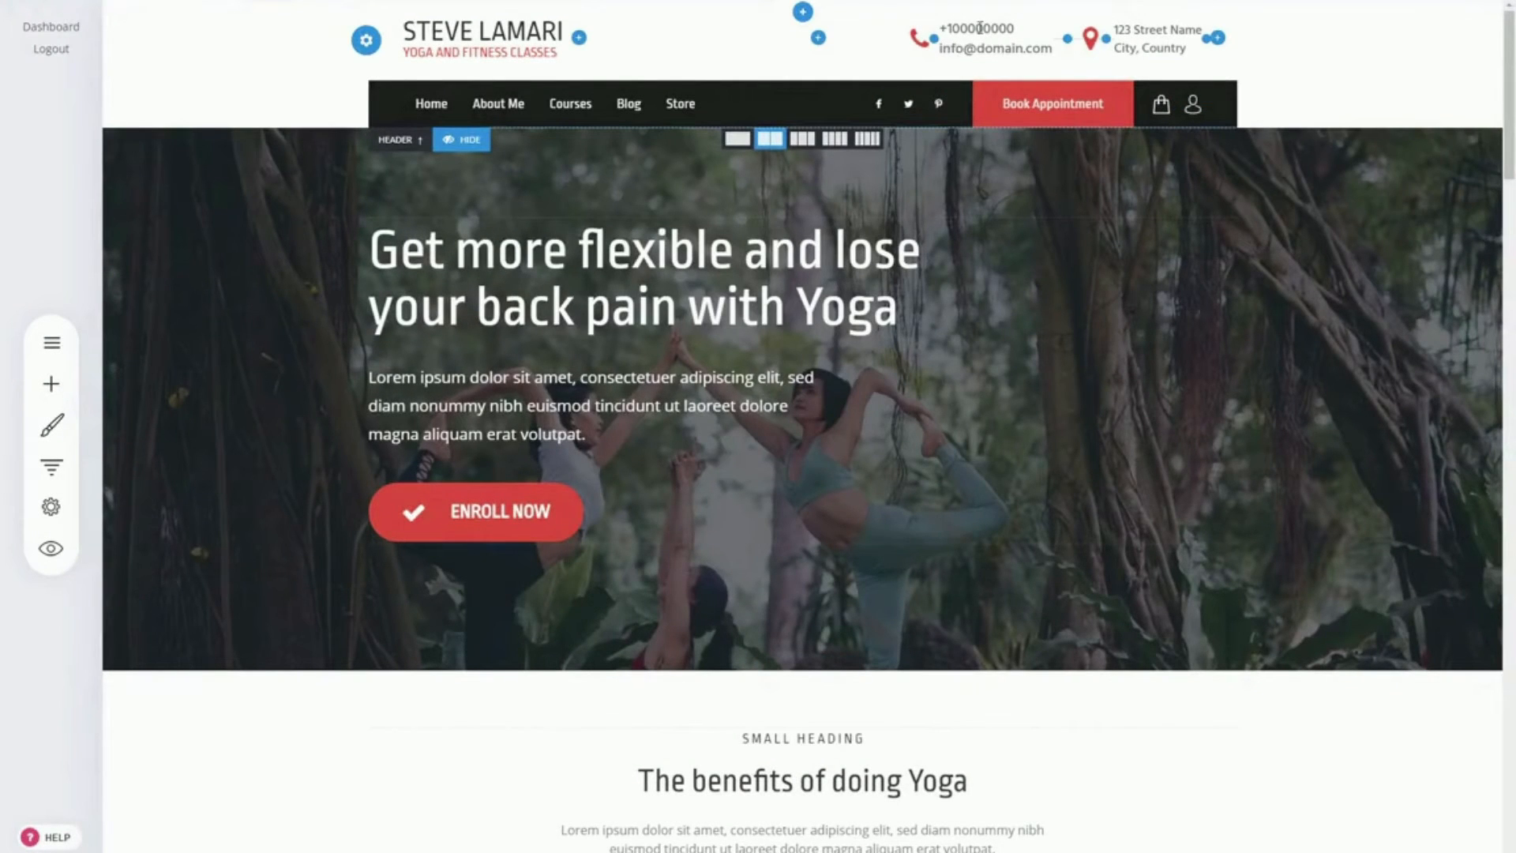
# Step: Review the header Book Appointment button's settings and link options without changing them
pyautogui.moveTo(1029, 103)
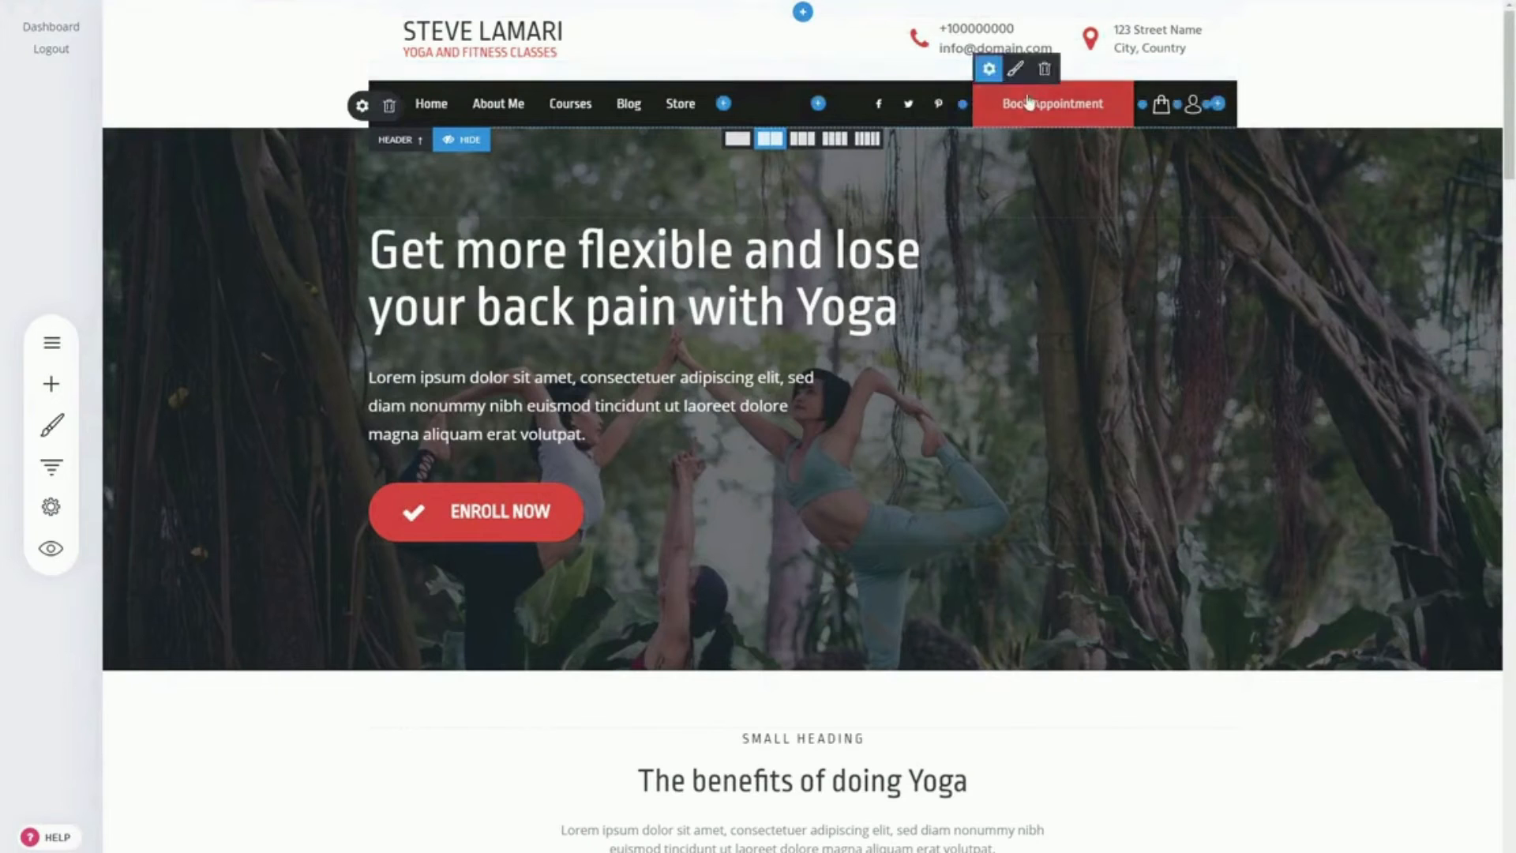
pyautogui.click(989, 70)
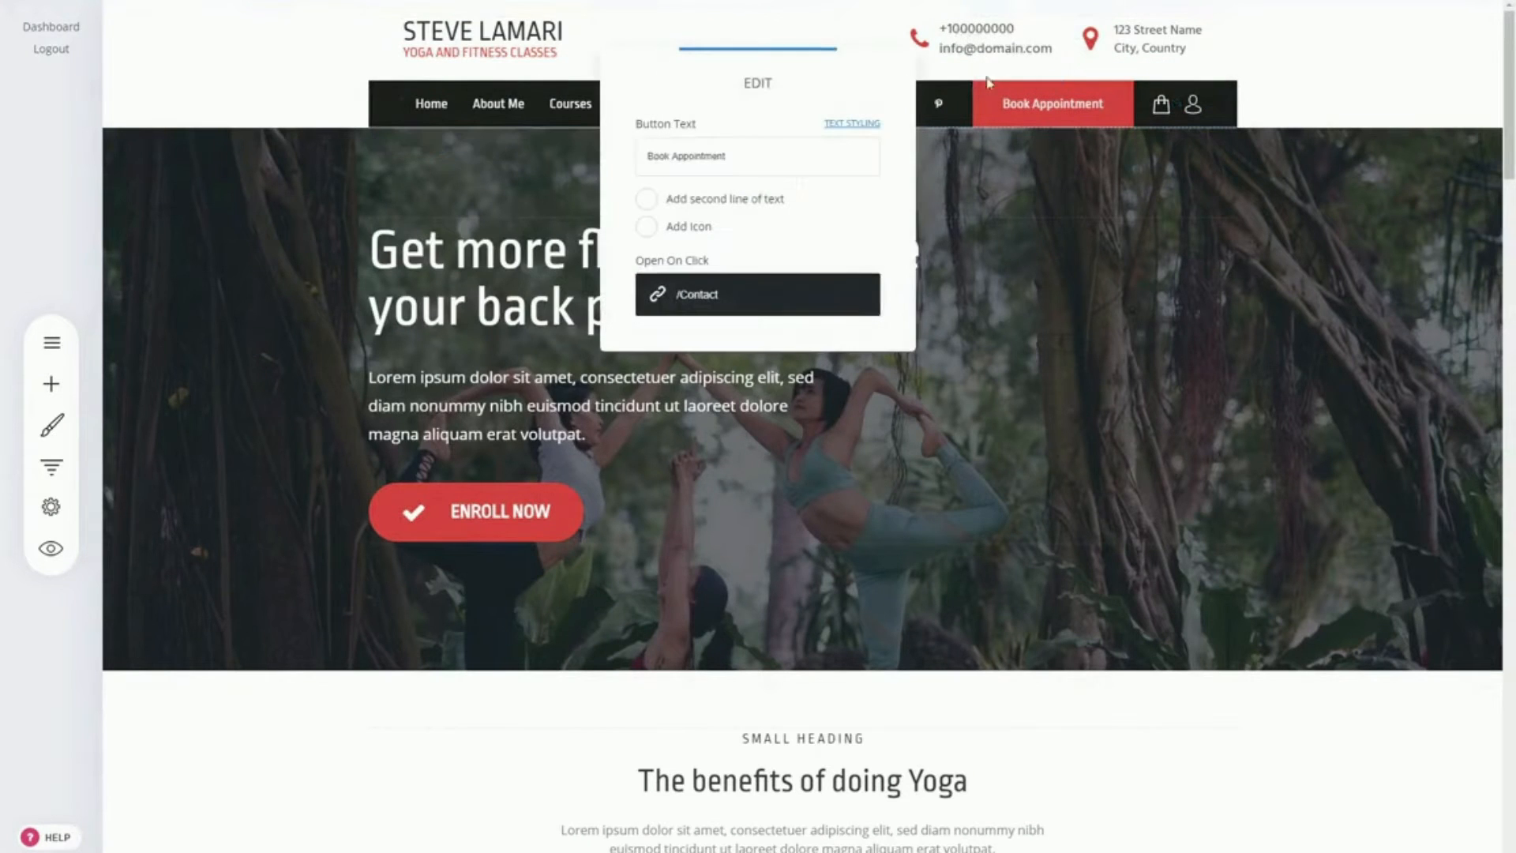
pyautogui.click(749, 304)
pyautogui.click(876, 444)
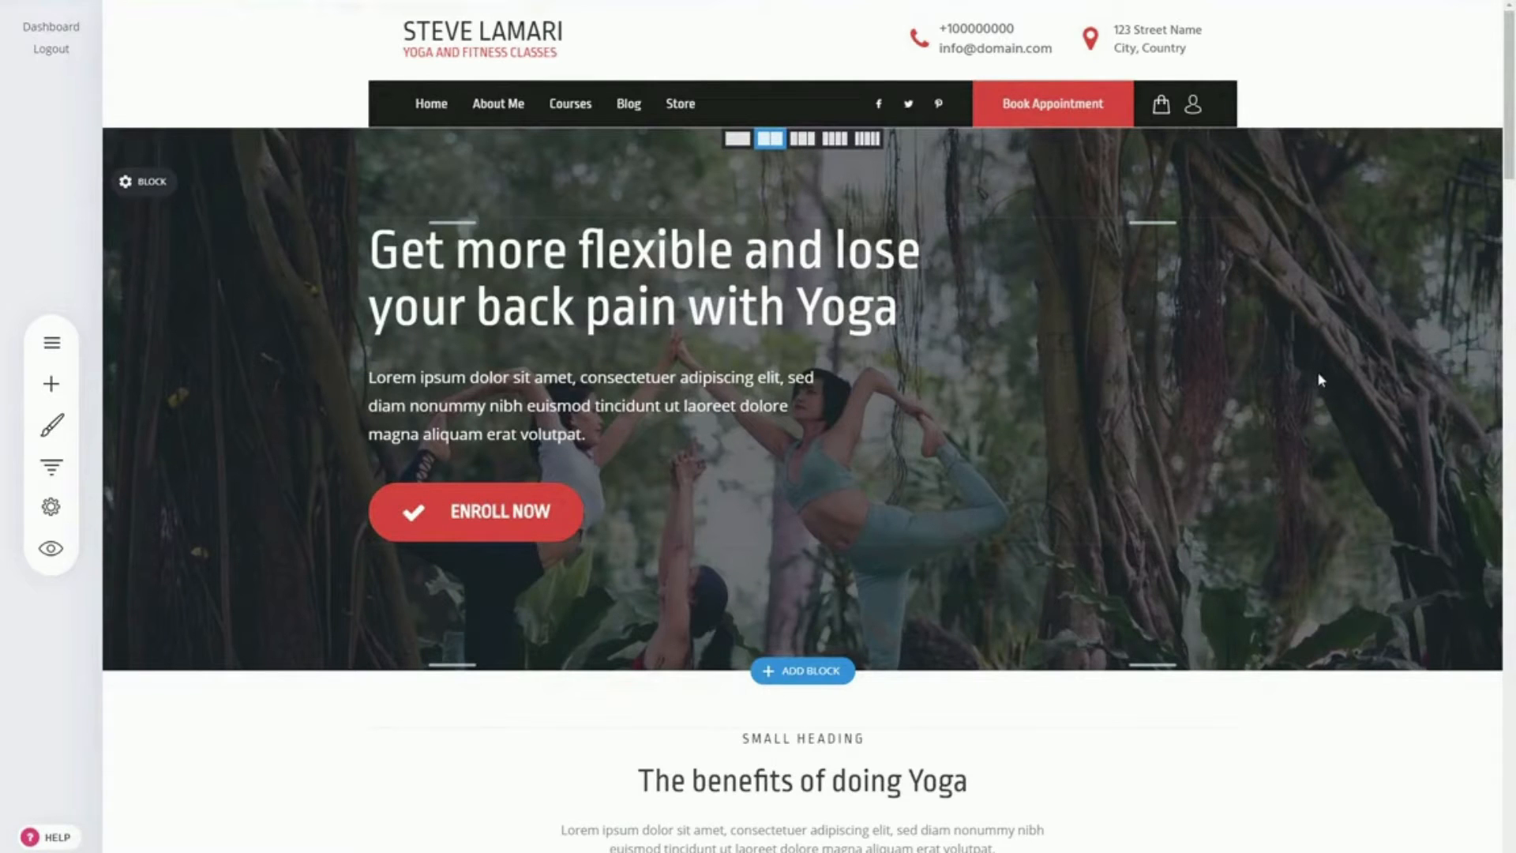
pyautogui.click(457, 508)
# Step: Add the "Do Things Differently" block from the Video category below the four benefits
pyautogui.scroll(-2, 1340, 353)
pyautogui.scroll(2, 1340, 352)
pyautogui.scroll(-1, 1324, 449)
pyautogui.scroll(-3, 975, 304)
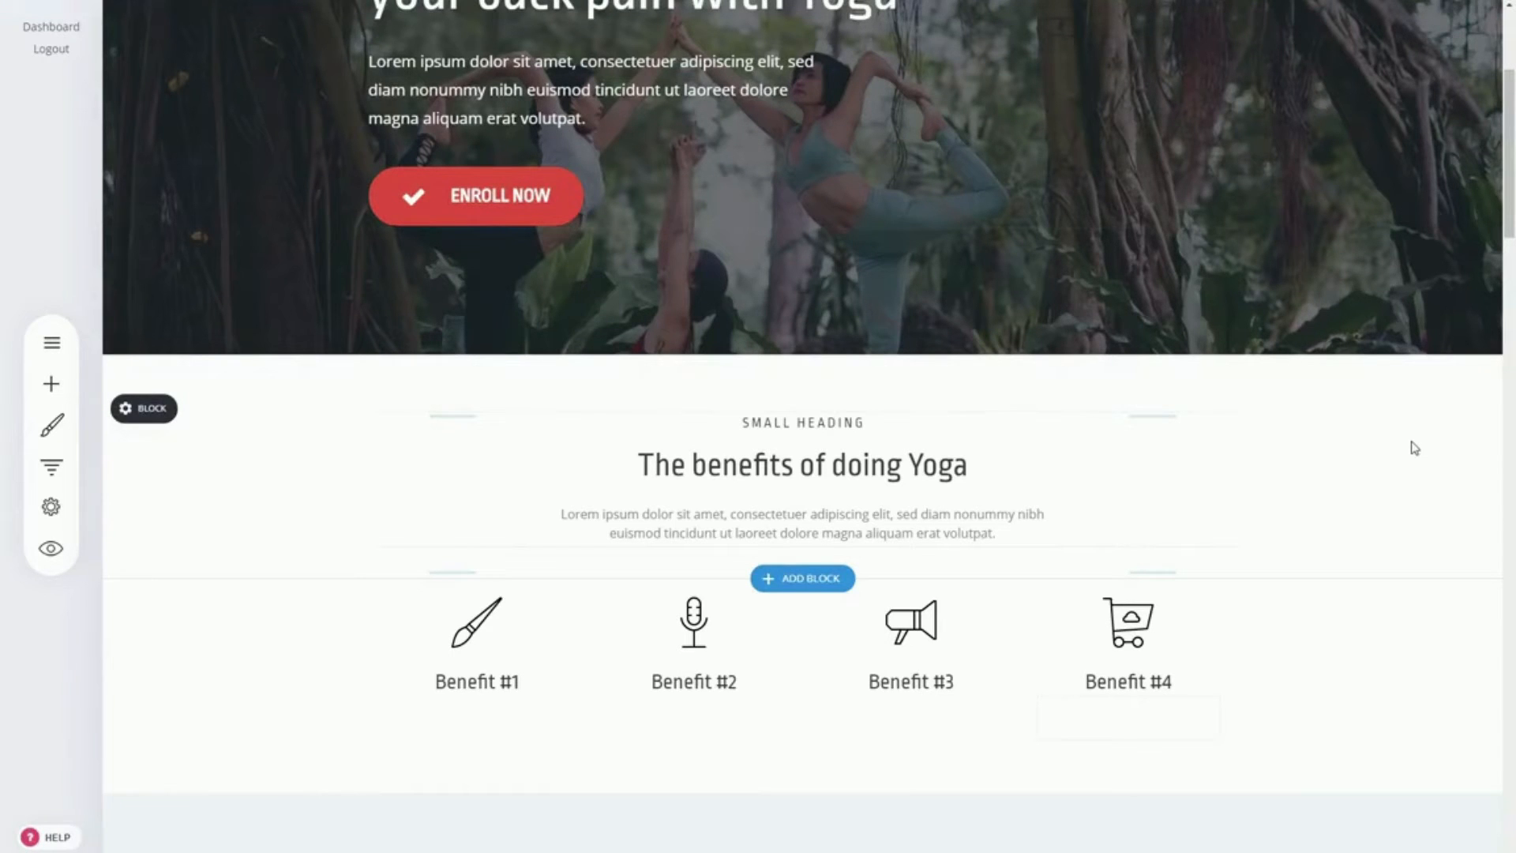
pyautogui.scroll(-5, 1412, 442)
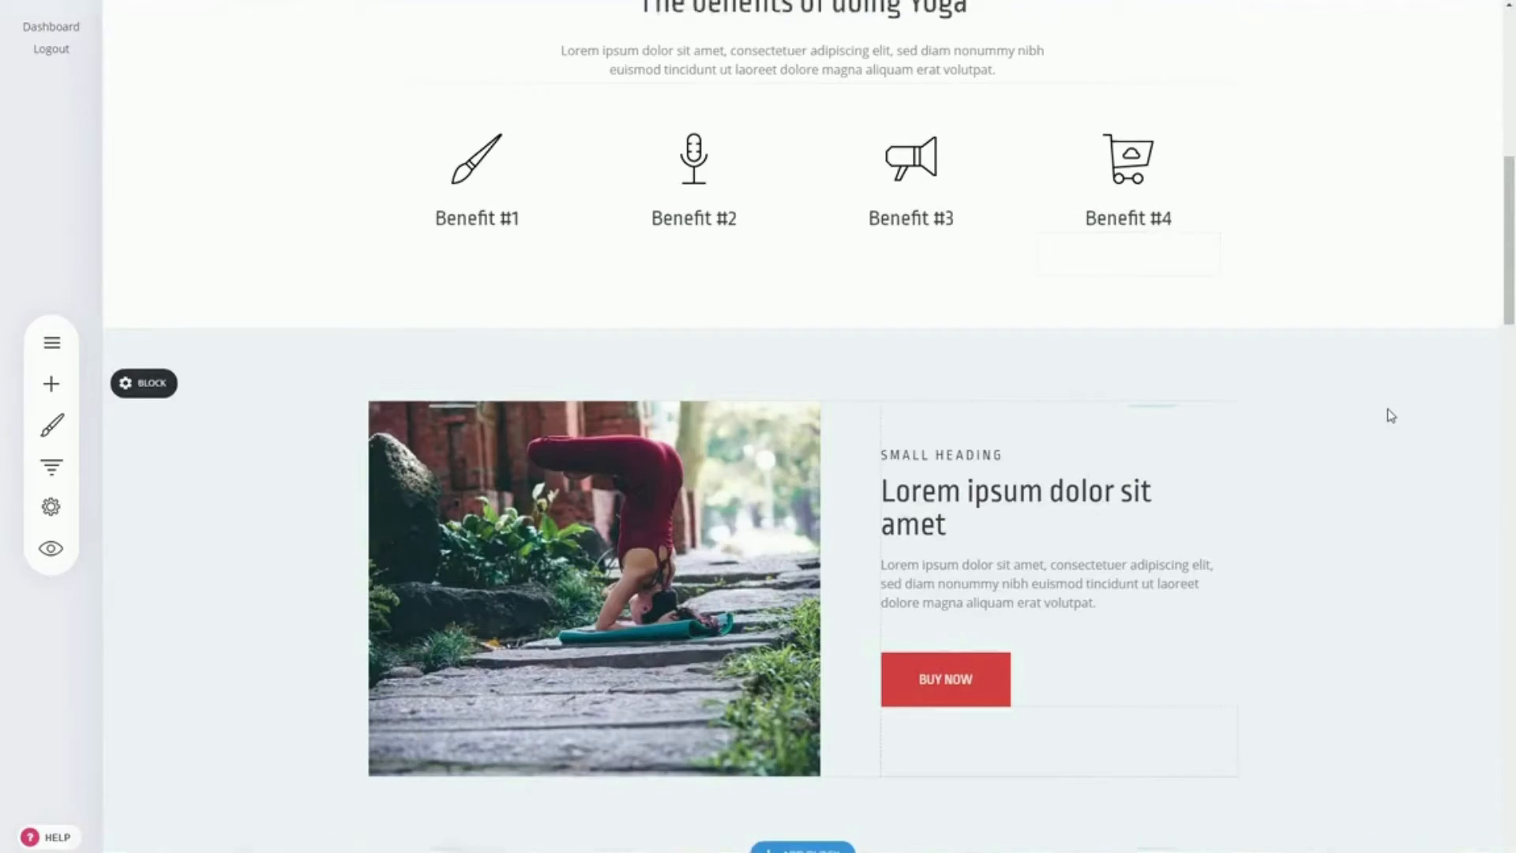
pyautogui.scroll(5, 1391, 416)
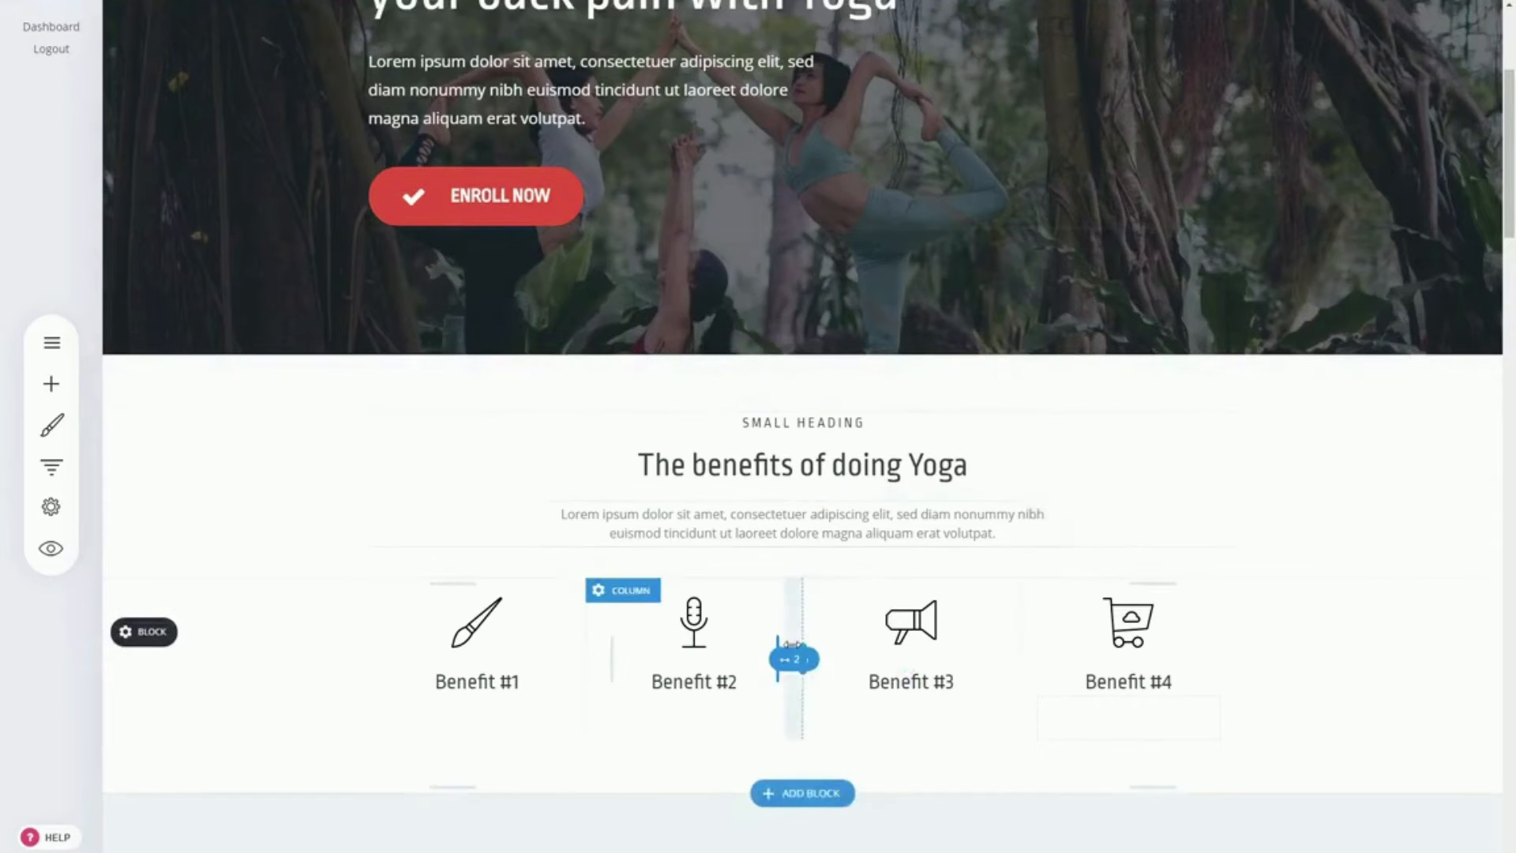
pyautogui.click(813, 794)
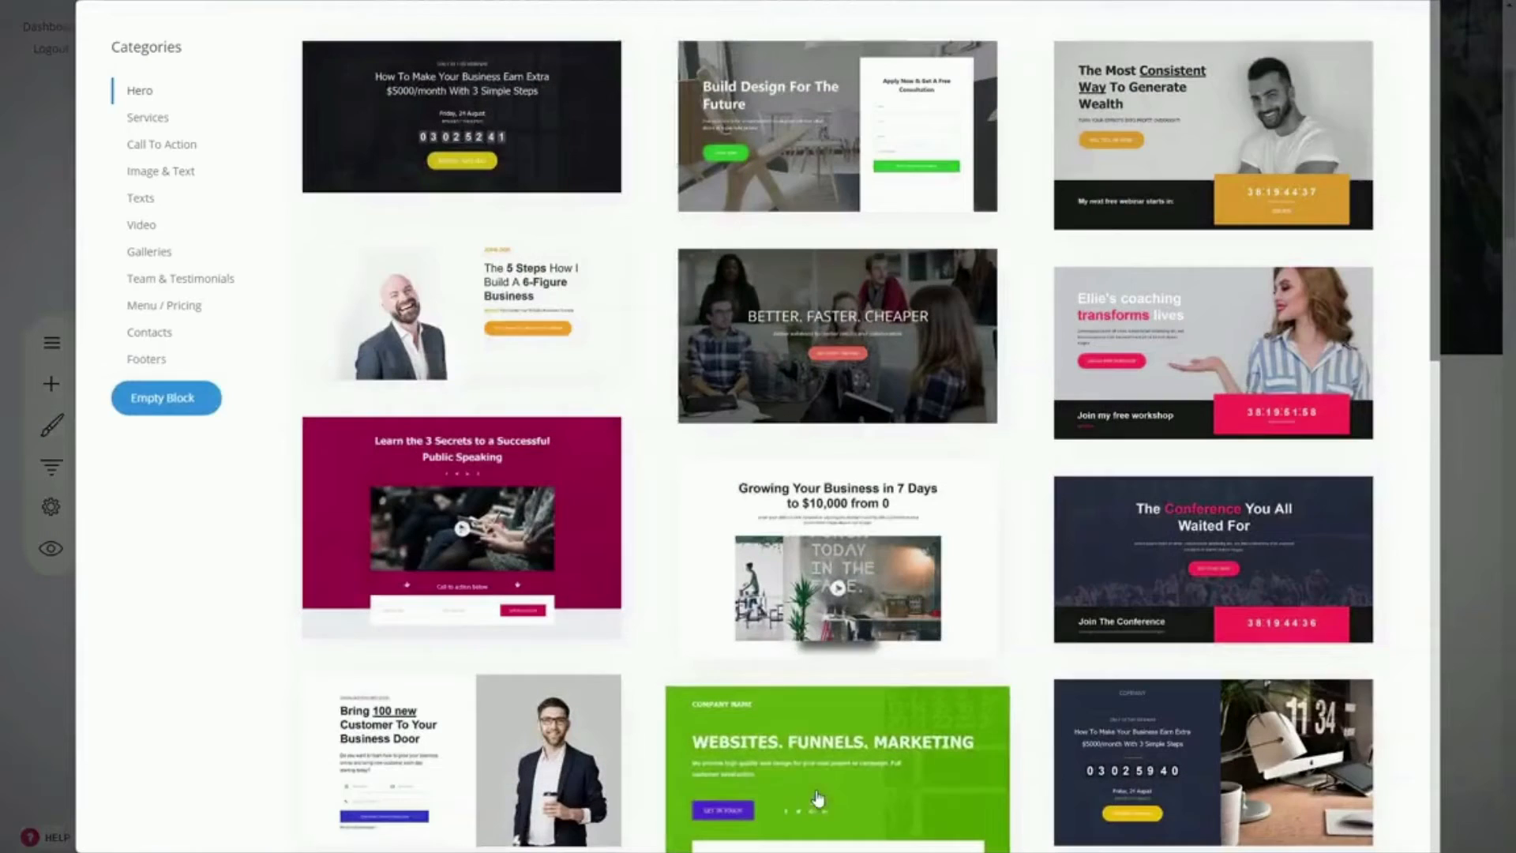
pyautogui.click(148, 231)
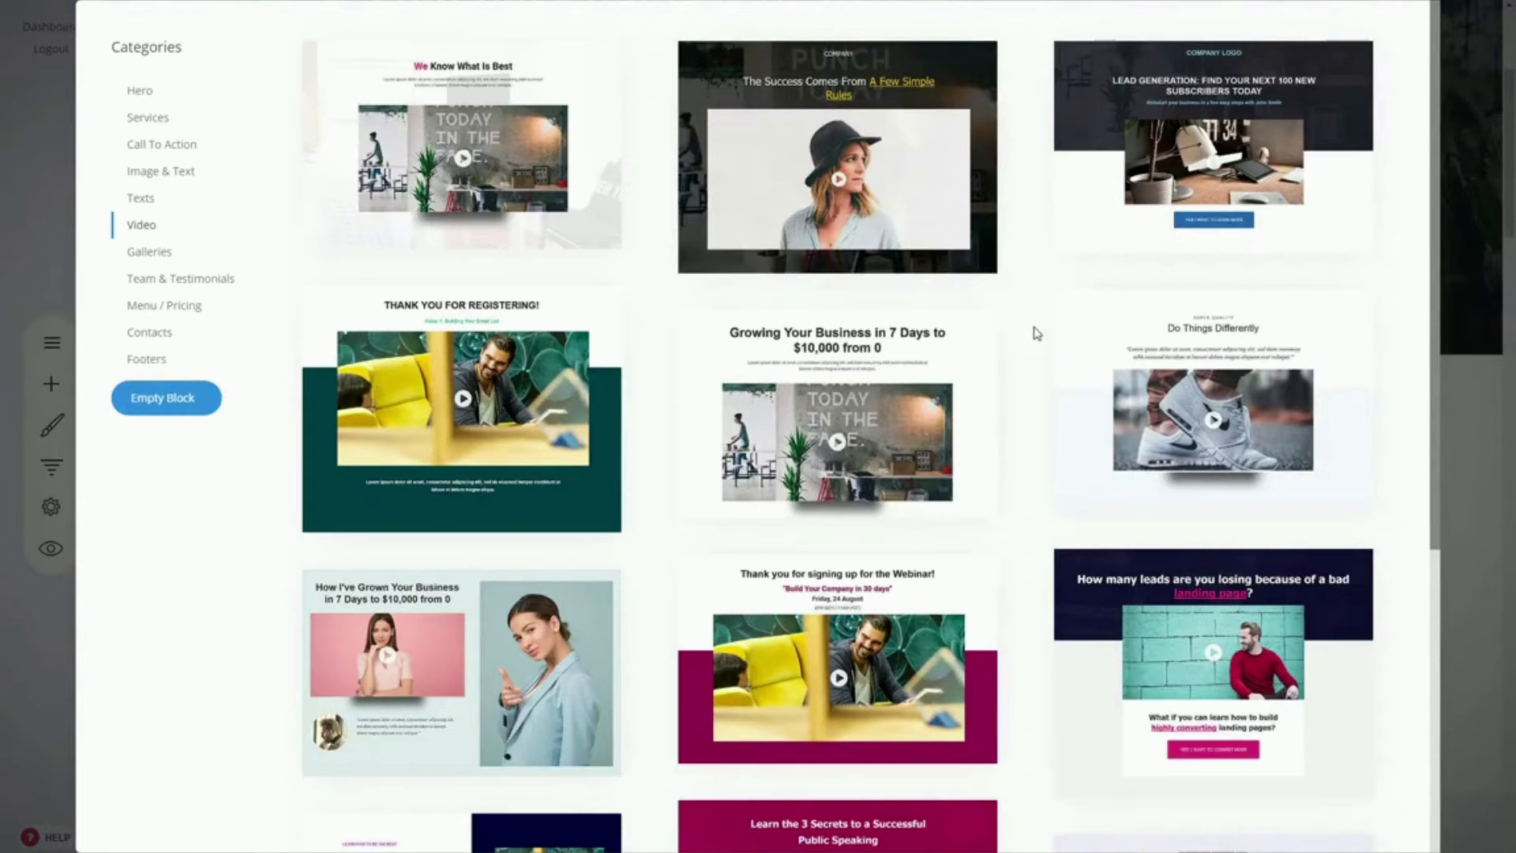
pyautogui.click(1213, 419)
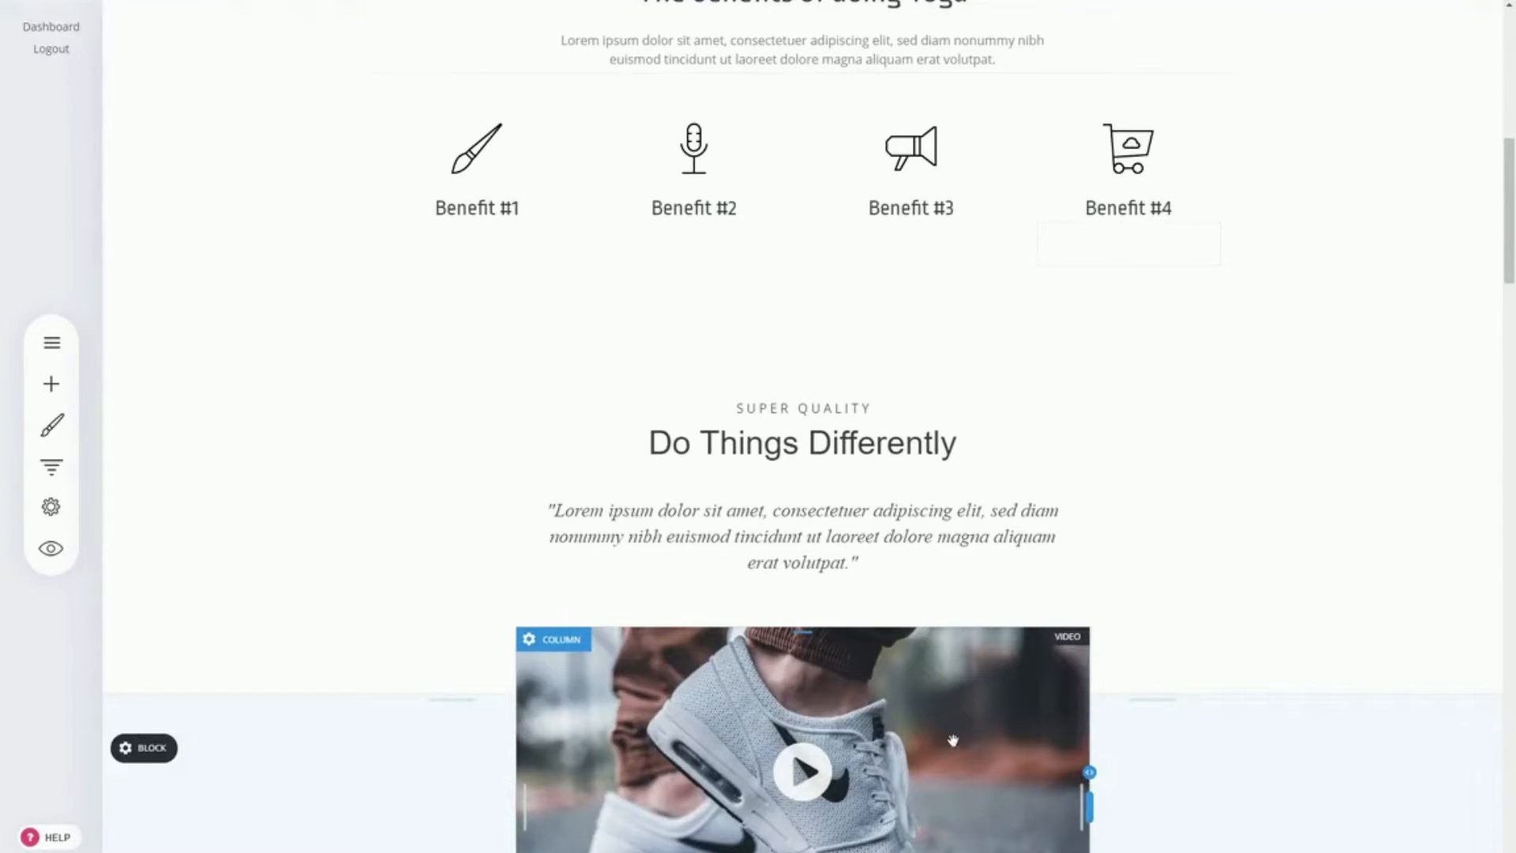
# Step: Review the container settings of the "The benefits of doing Yoga" heading block without changing them
pyautogui.scroll(3, 953, 740)
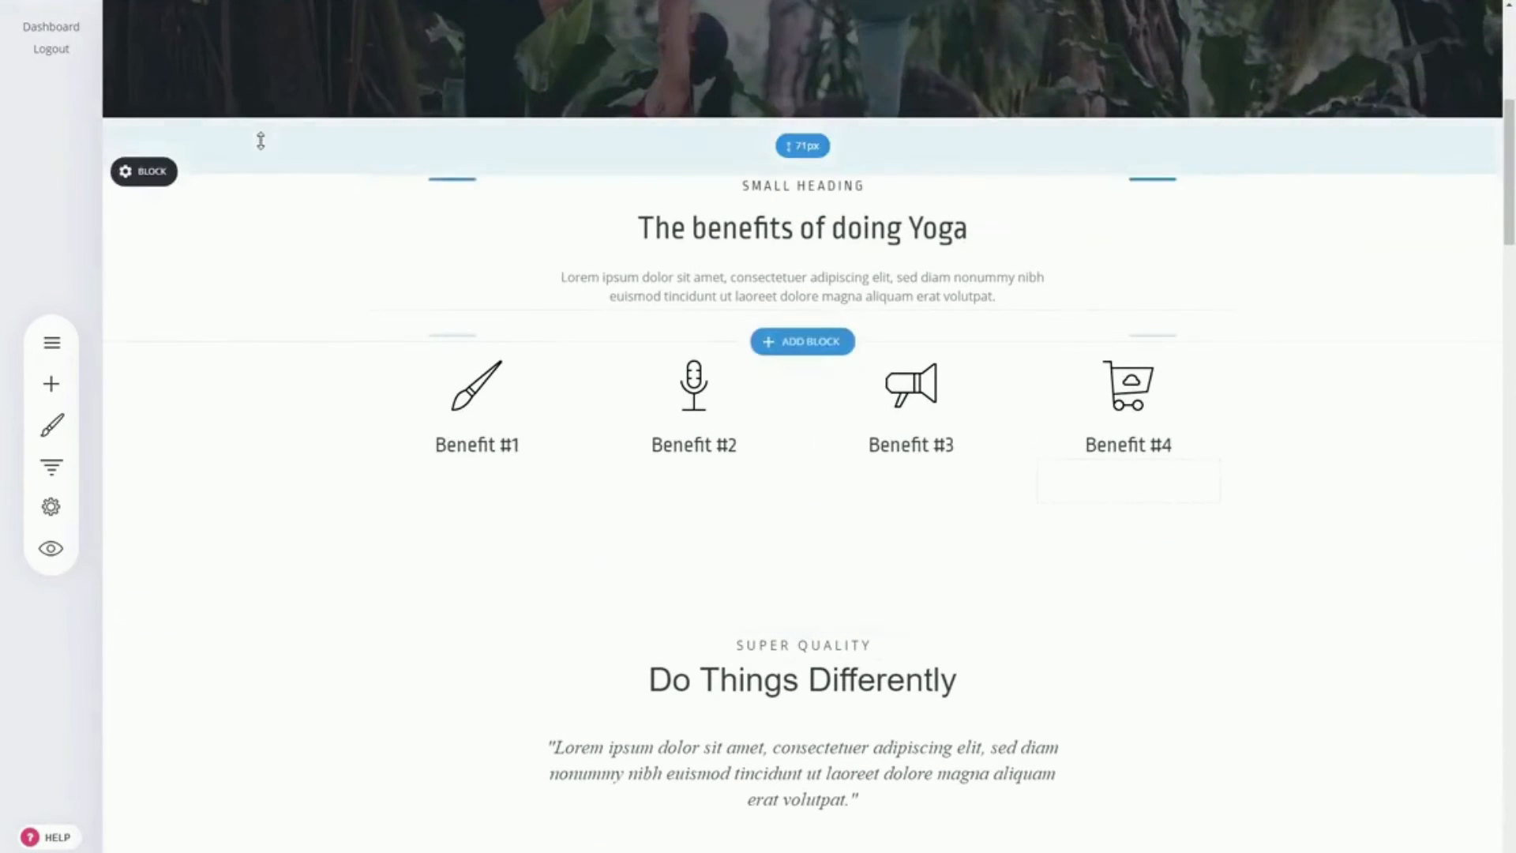
pyautogui.click(128, 171)
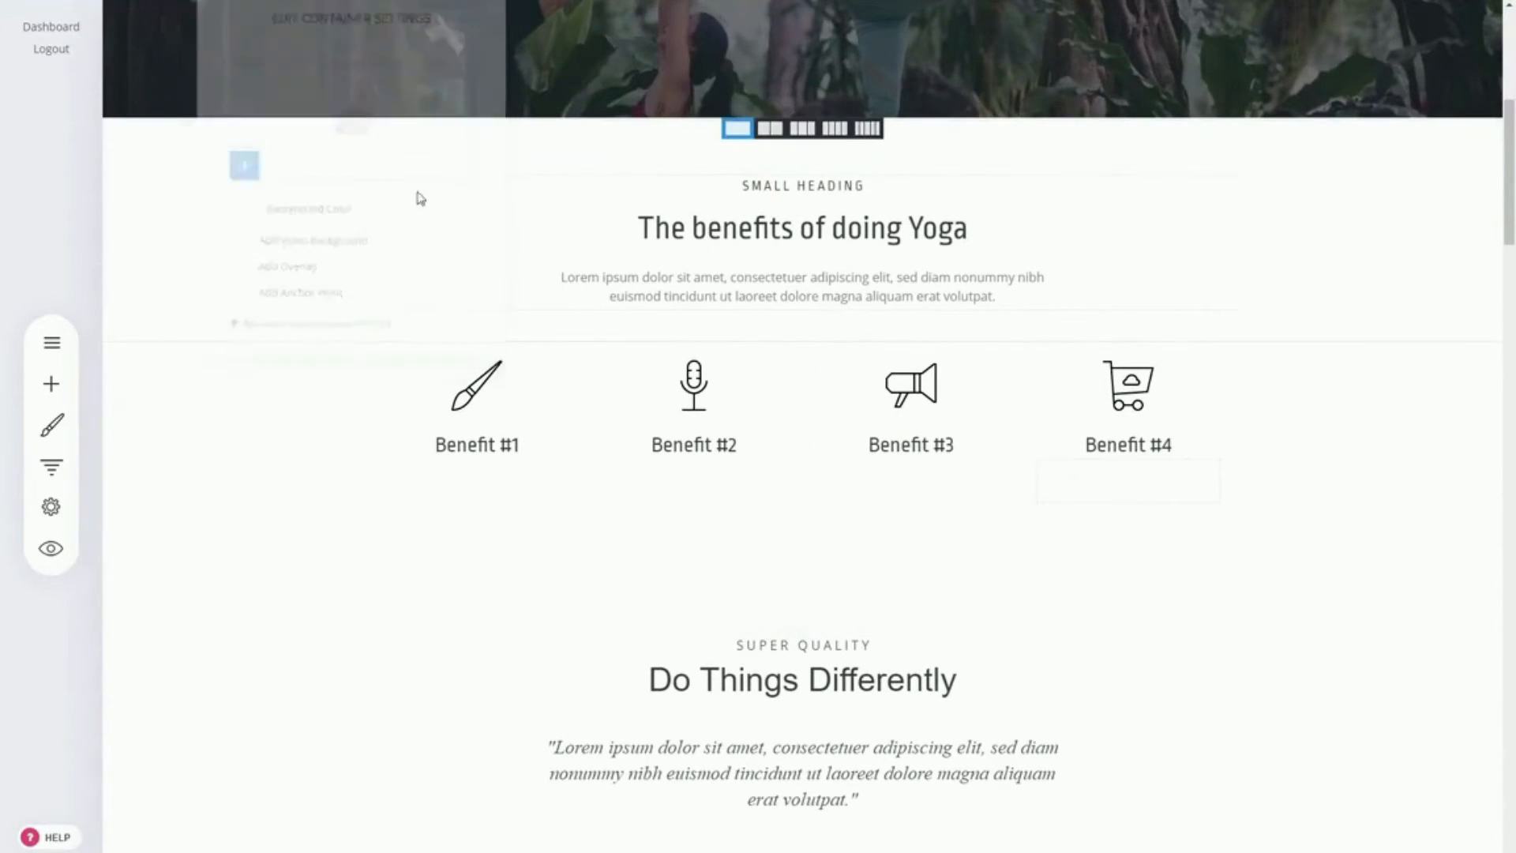
pyautogui.scroll(7, 802, 427)
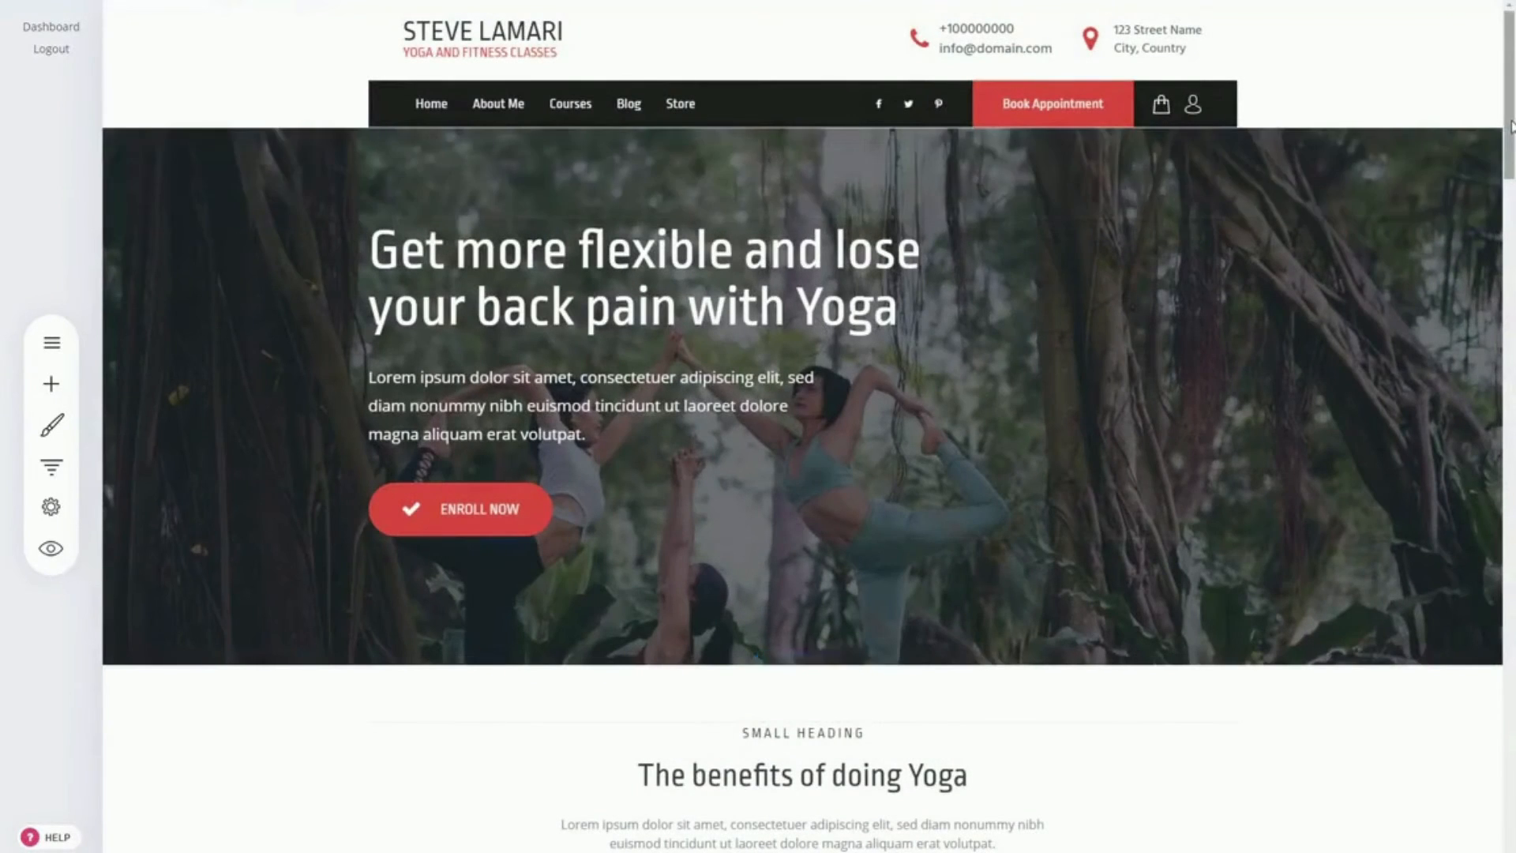
# Step: Add the magenta three-column star-rating block from the Team & Testimonials category between the single testimonial and Latest Articles
pyautogui.moveTo(1511, 127); pyautogui.dragTo(1511, 249)
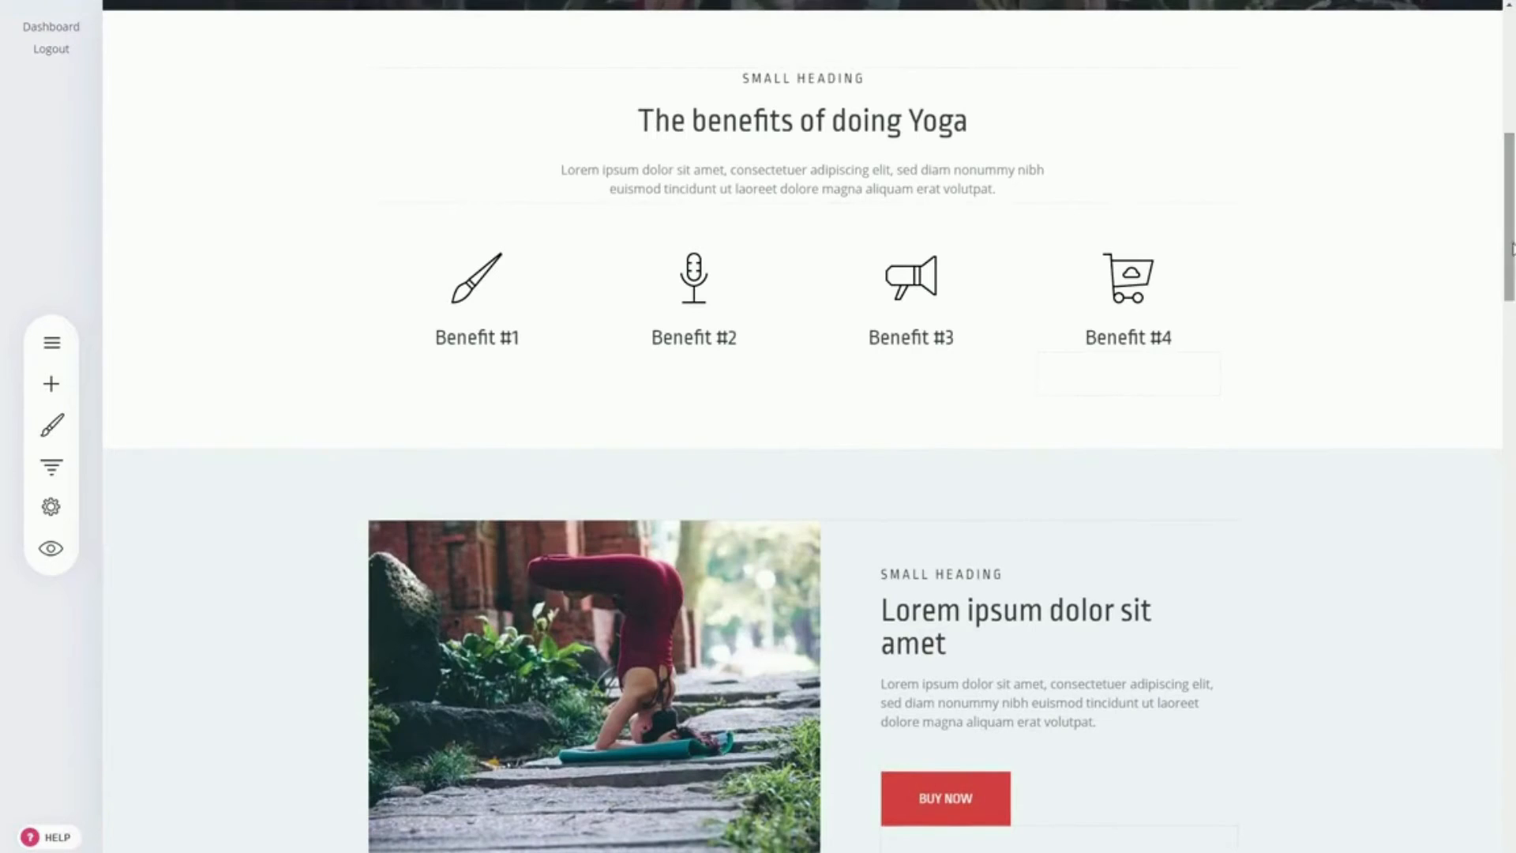
pyautogui.scroll(-8, 1343, 325)
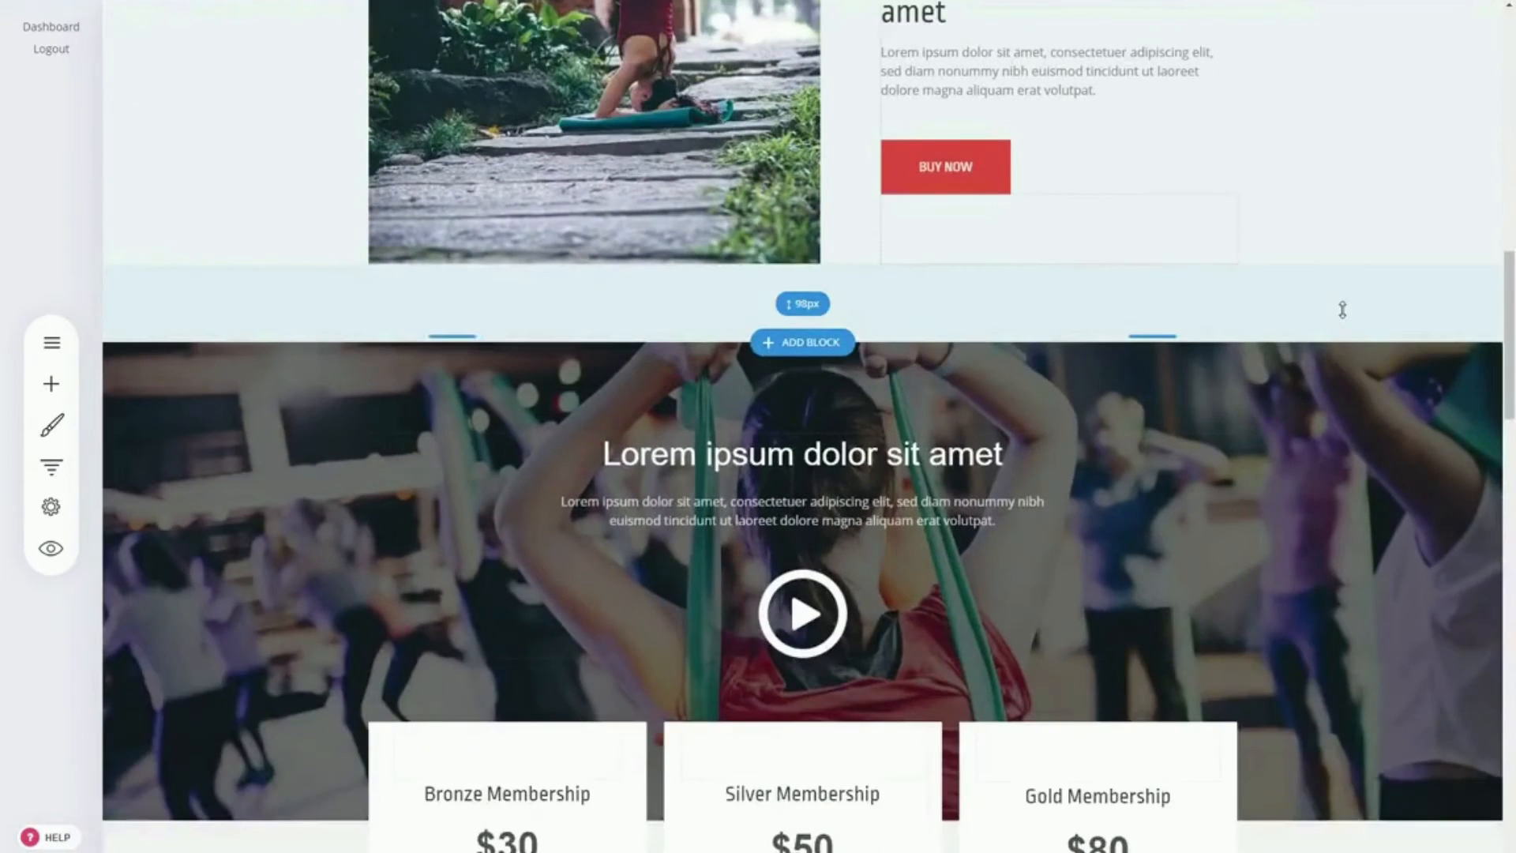
pyautogui.scroll(-8, 1342, 310)
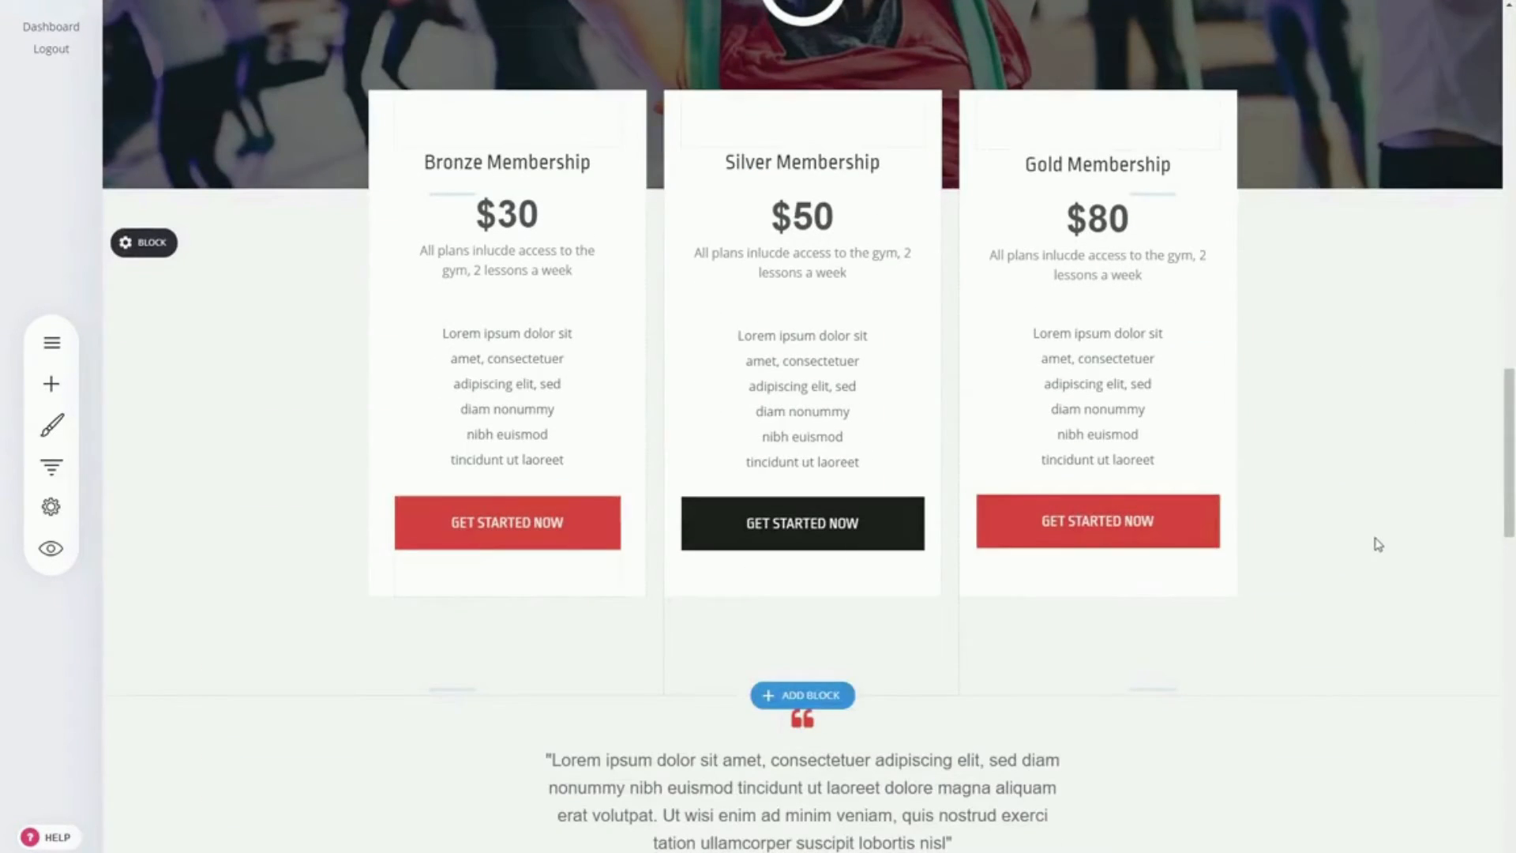
pyautogui.scroll(-3, 1378, 541)
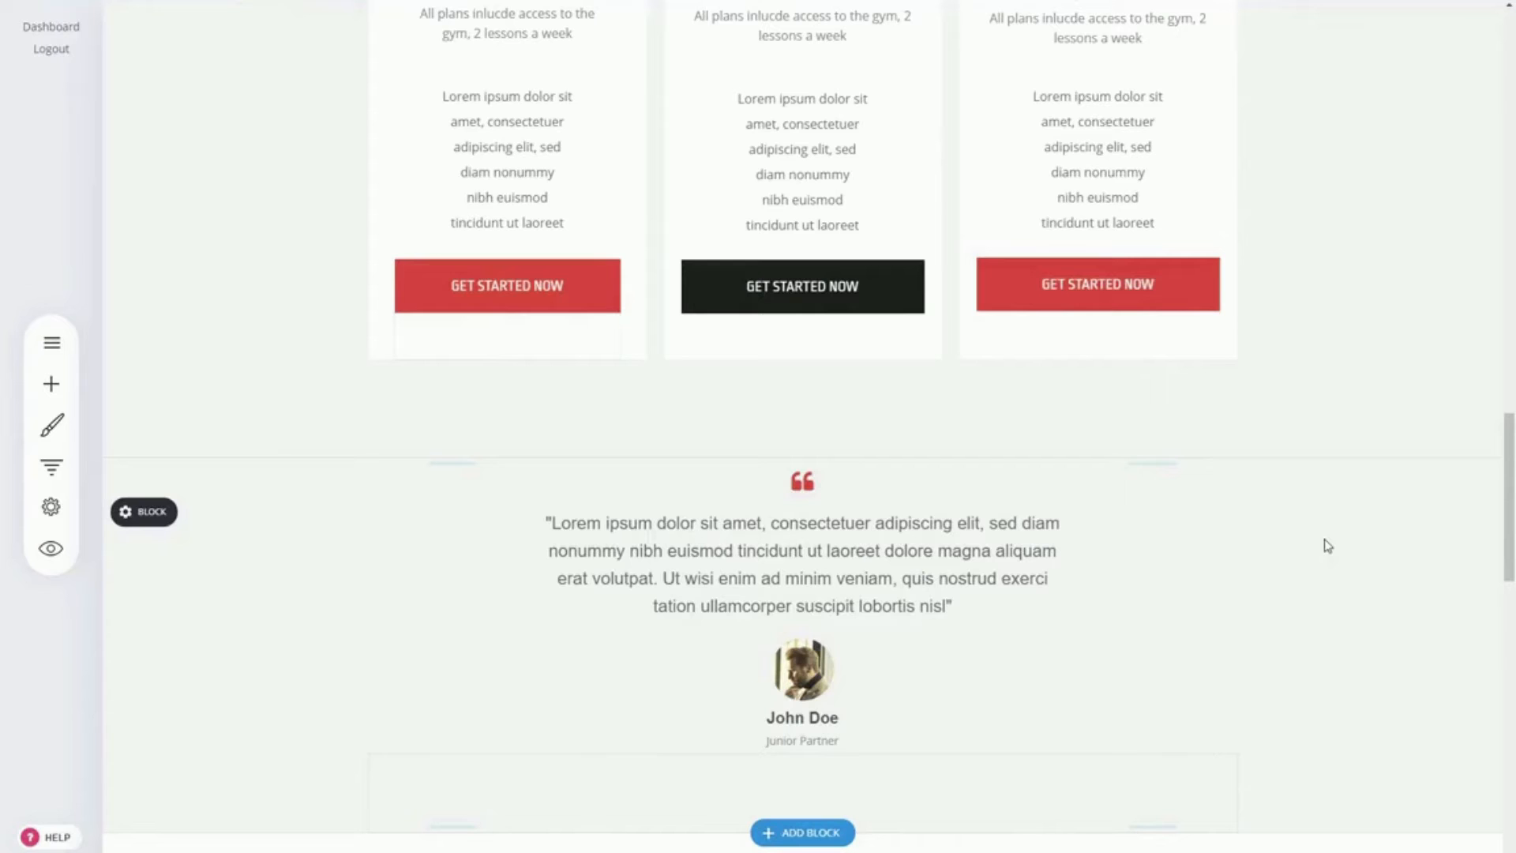
pyautogui.scroll(-2, 1317, 528)
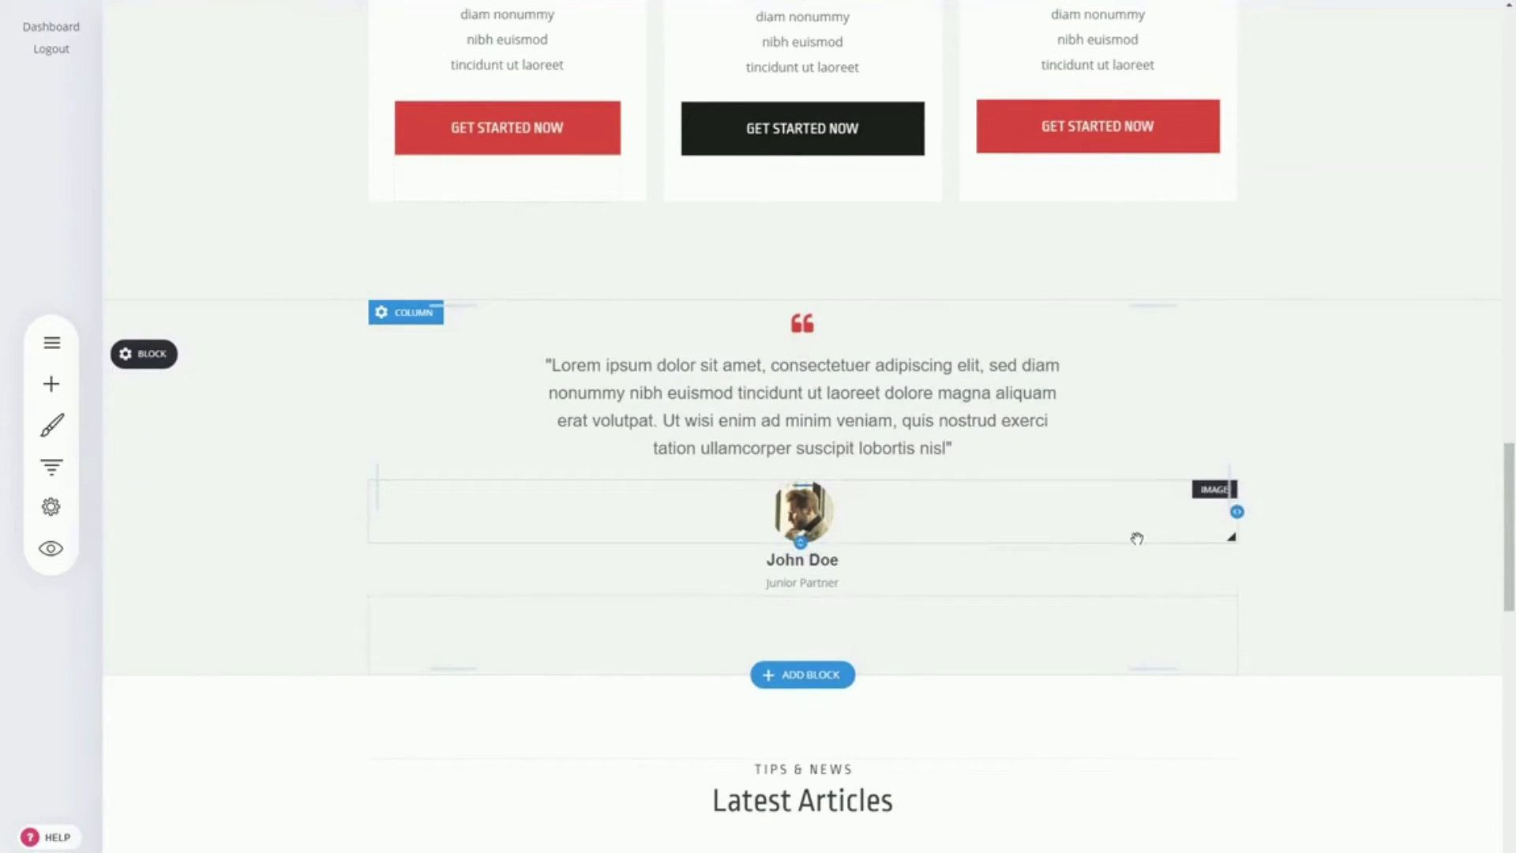
pyautogui.click(830, 675)
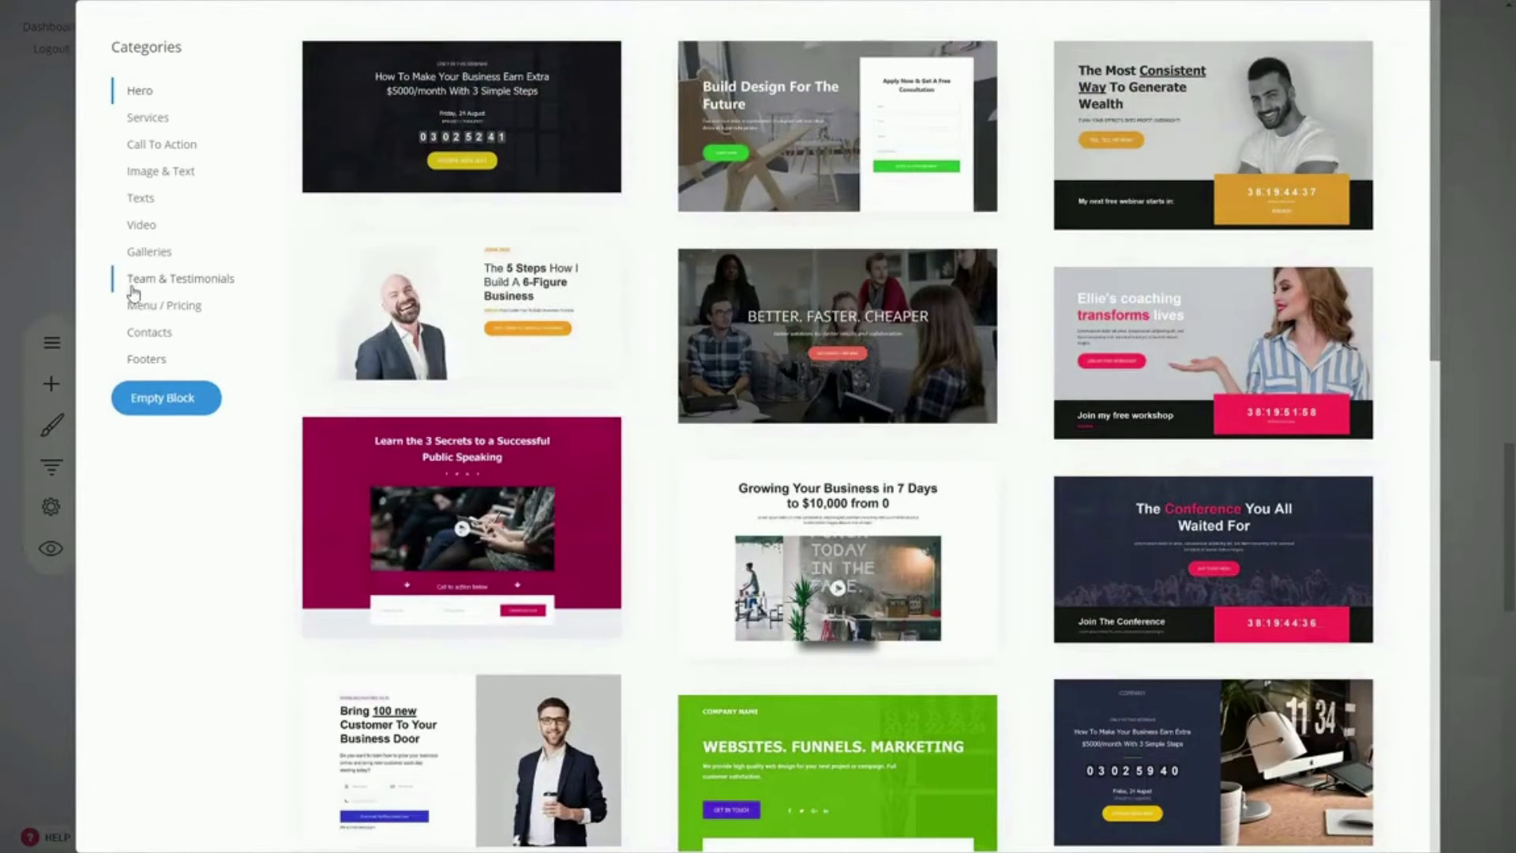
pyautogui.click(161, 283)
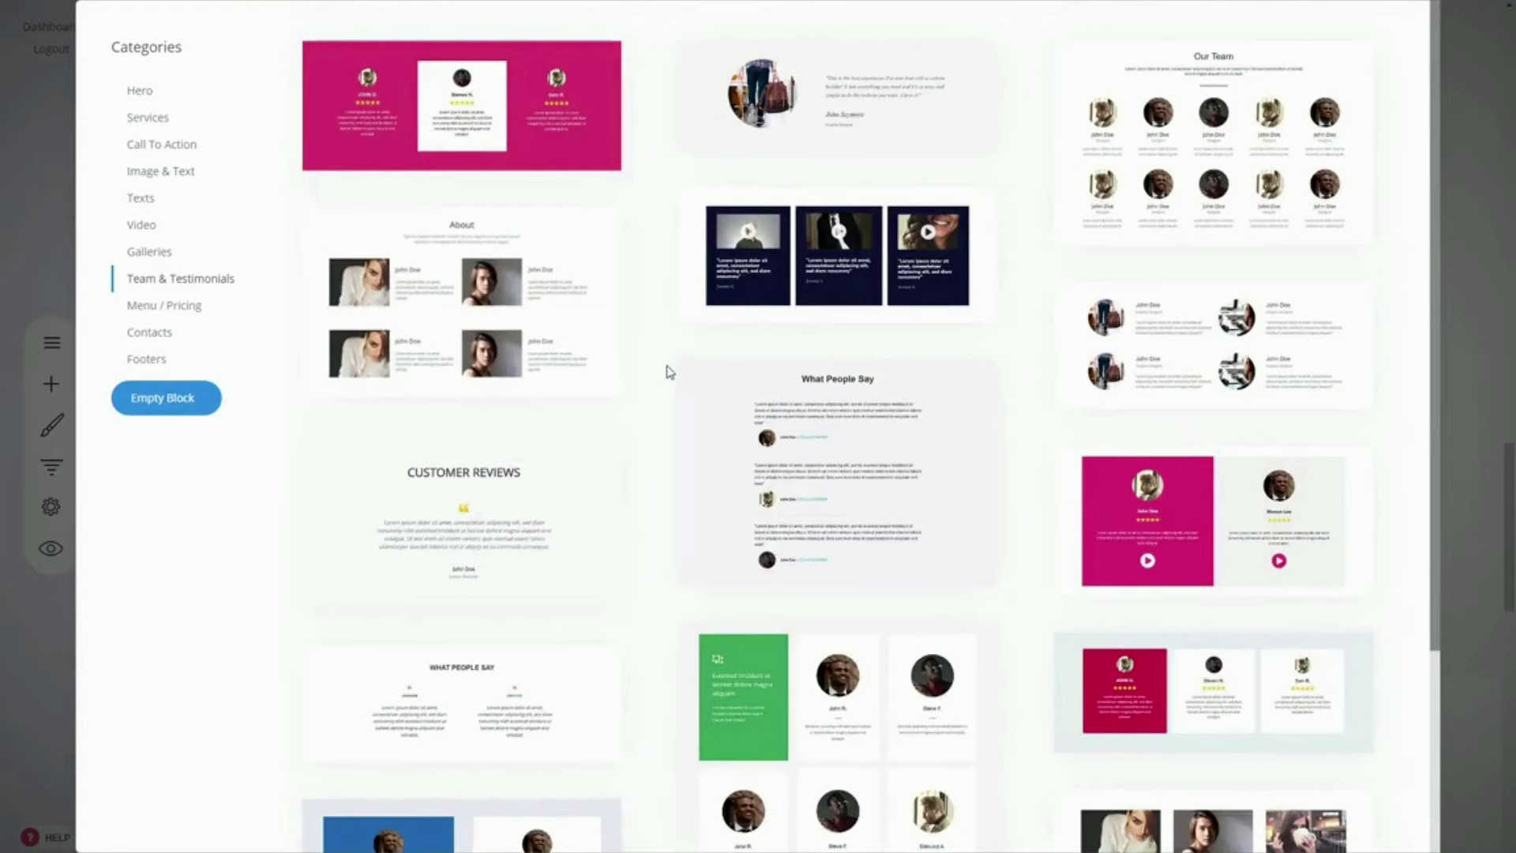
pyautogui.scroll(-3, 662, 361)
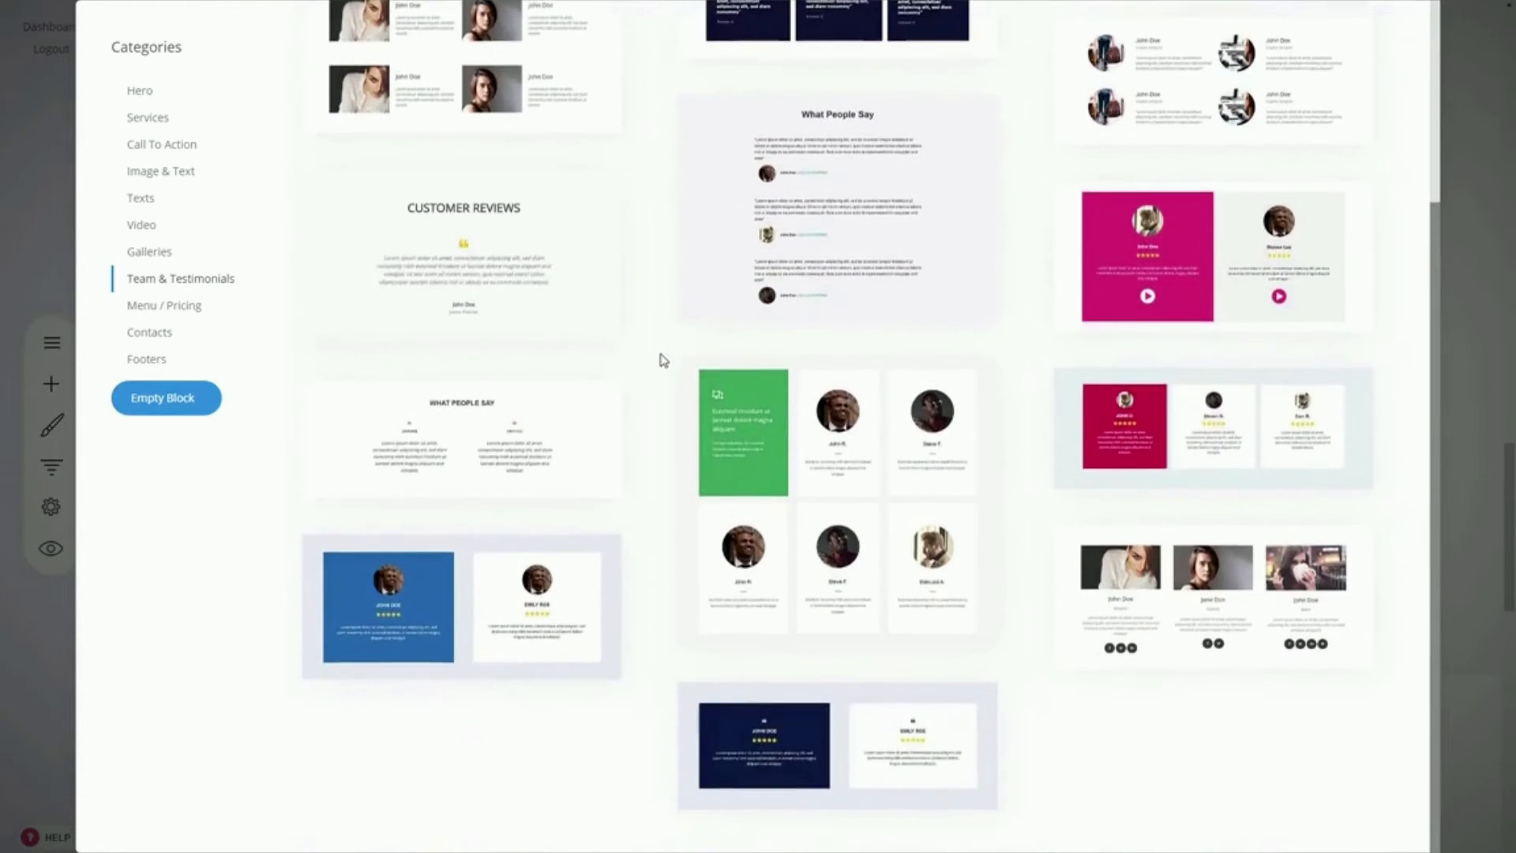
pyautogui.scroll(3, 662, 361)
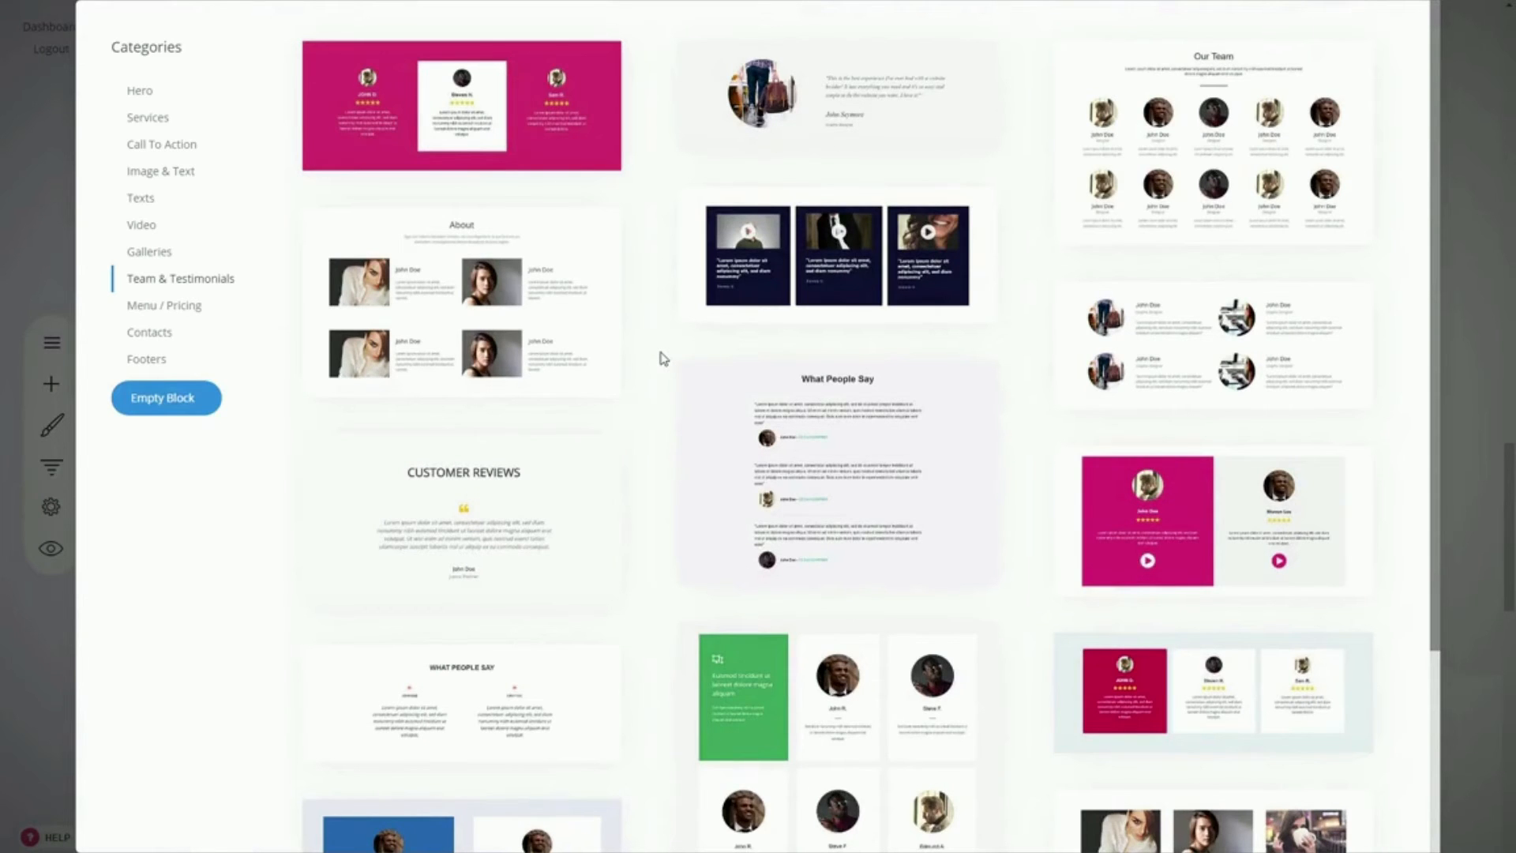
pyautogui.scroll(-2, 662, 359)
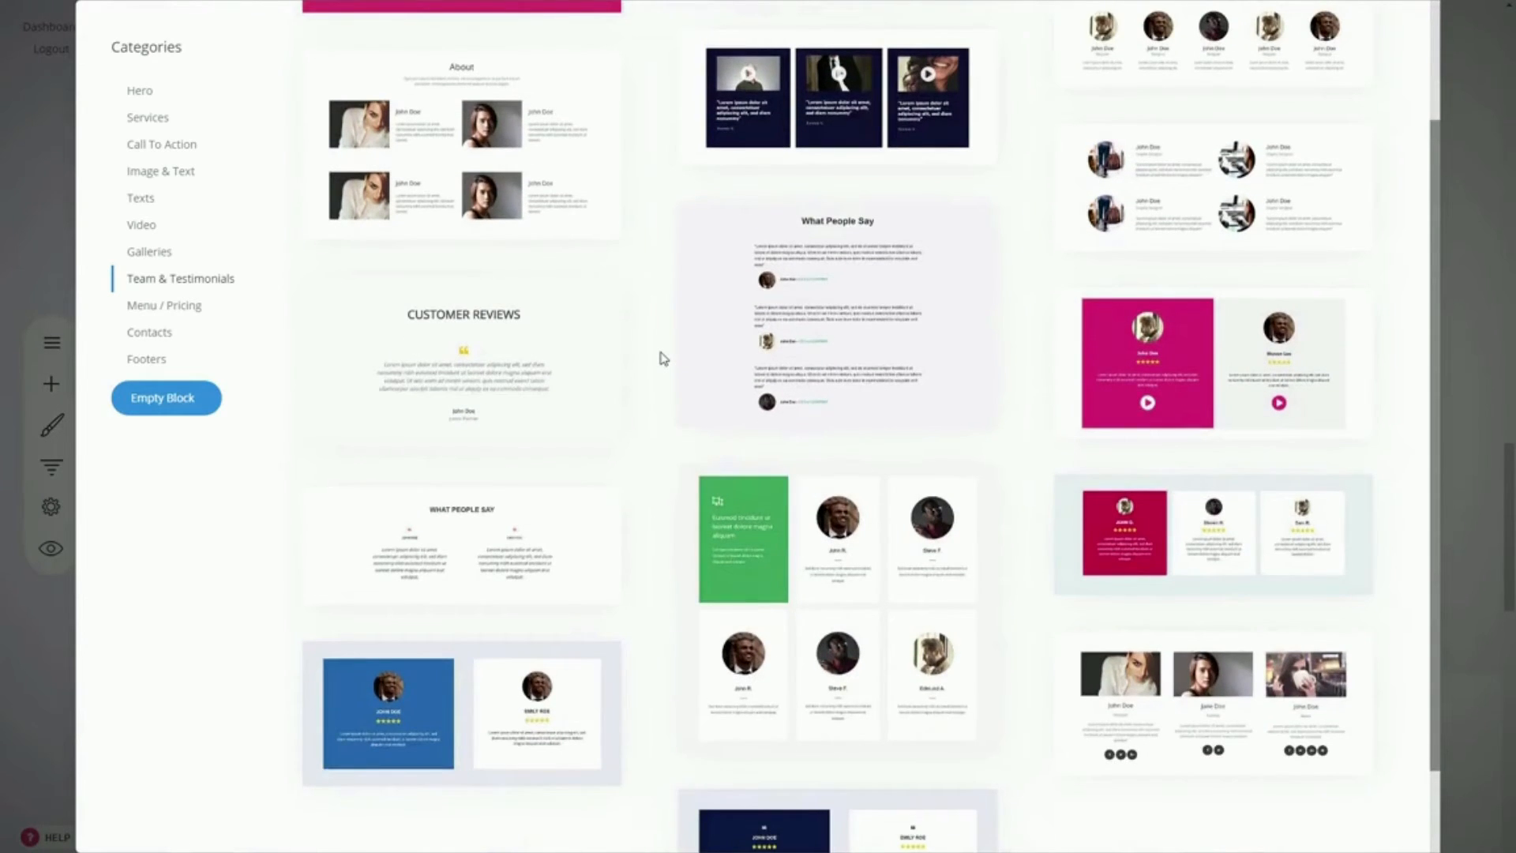
pyautogui.scroll(2, 661, 359)
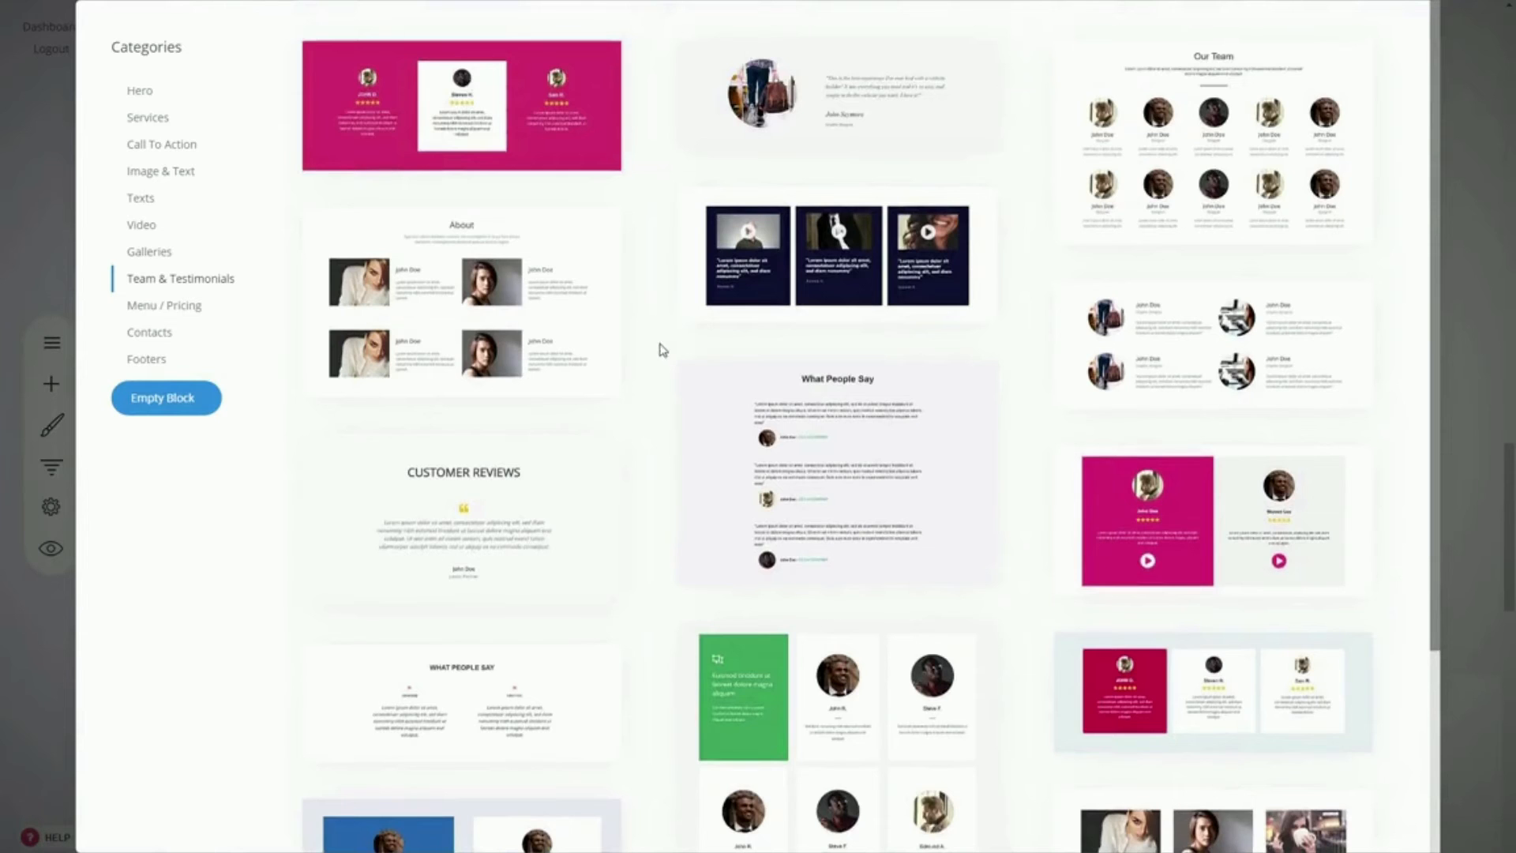
pyautogui.click(608, 130)
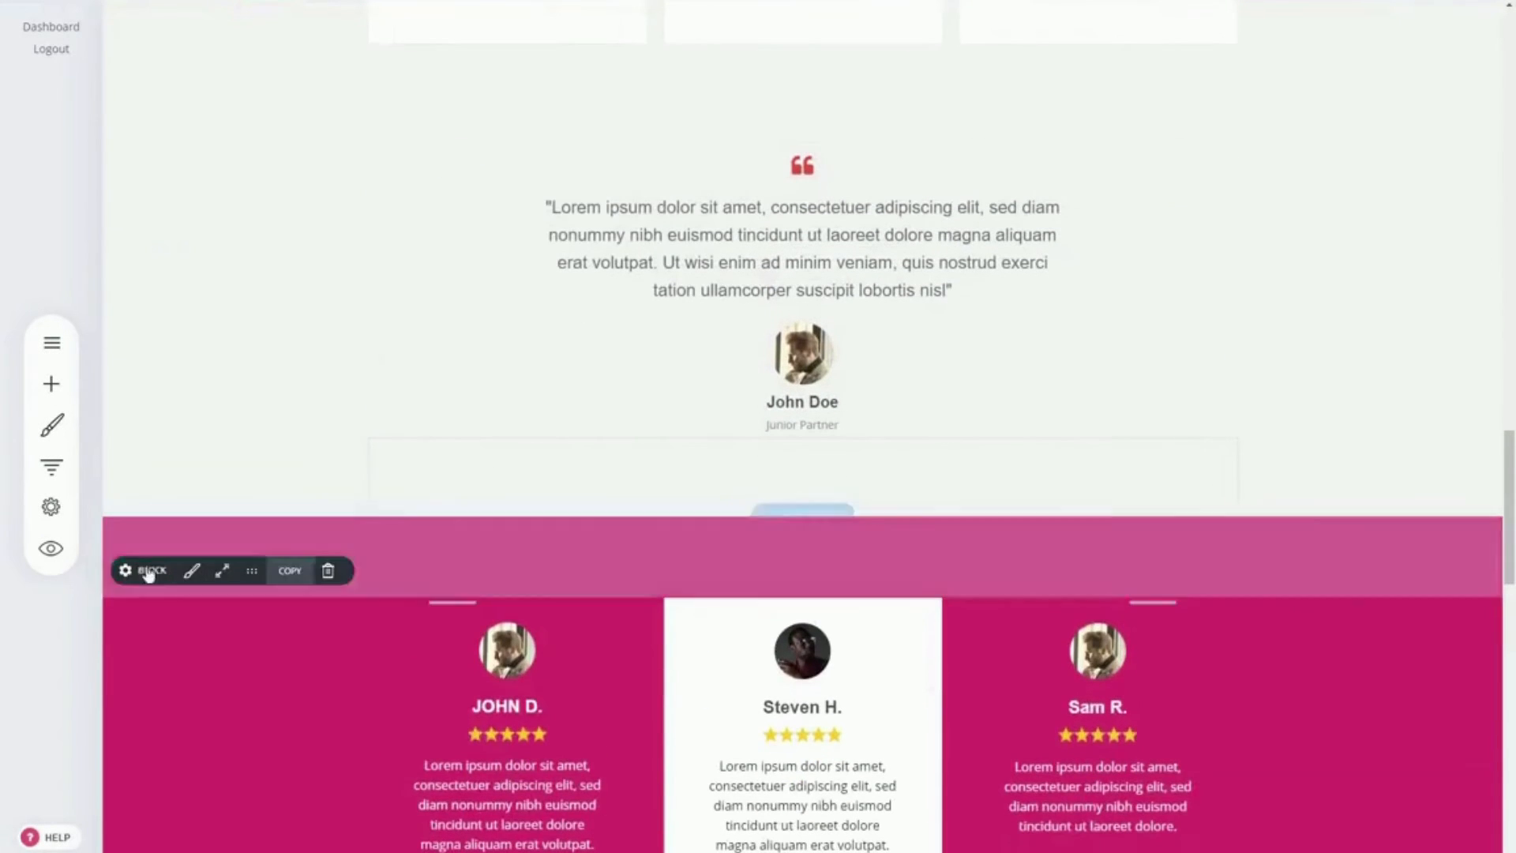
# Step: Change the new testimonials block's background color to the red global color
pyautogui.click(147, 572)
pyautogui.click(233, 611)
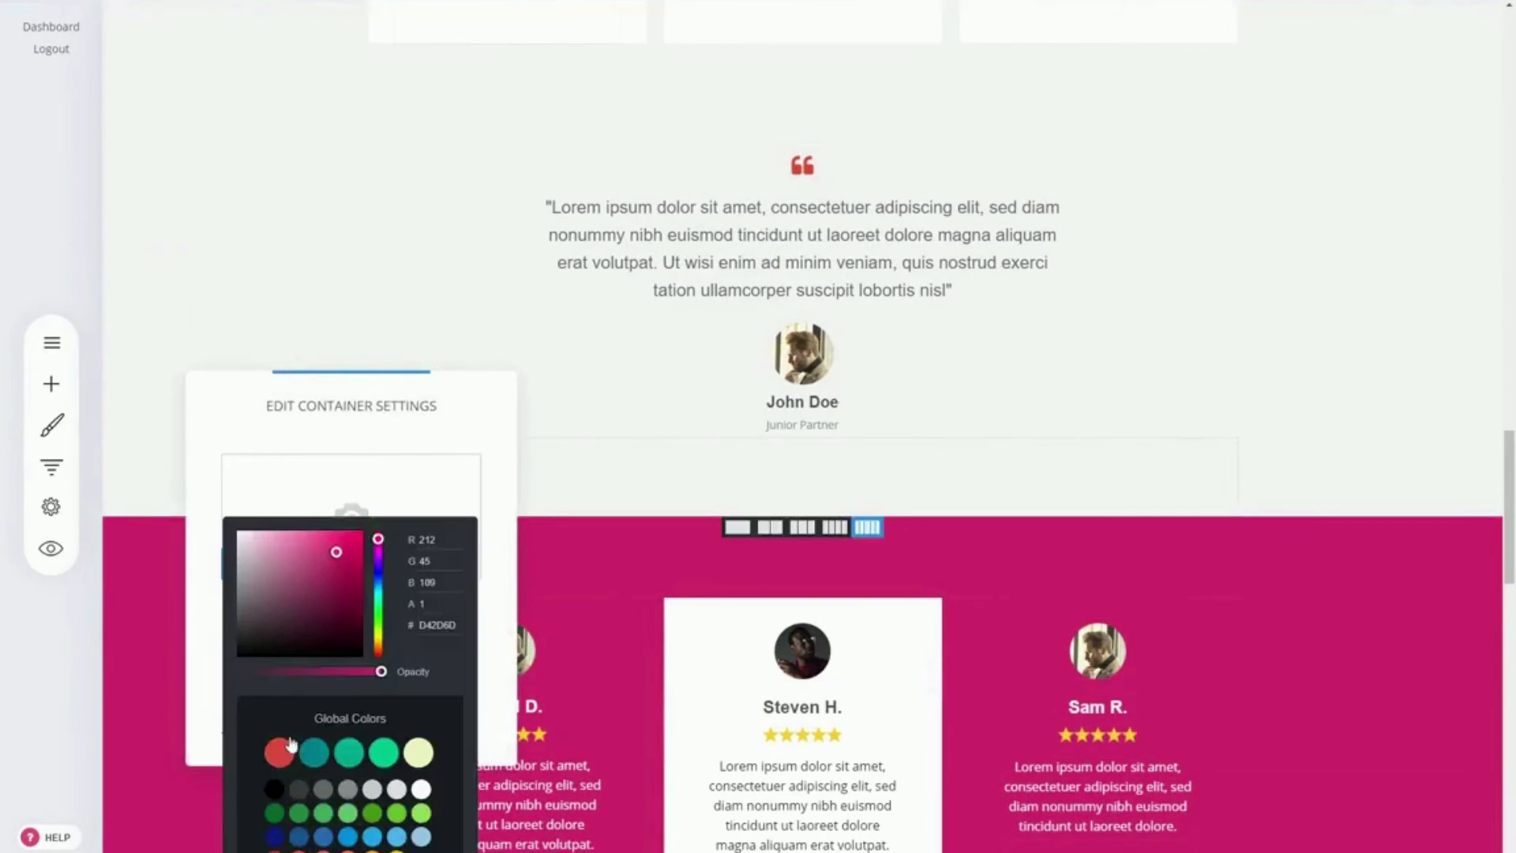
pyautogui.click(278, 752)
pyautogui.click(1242, 597)
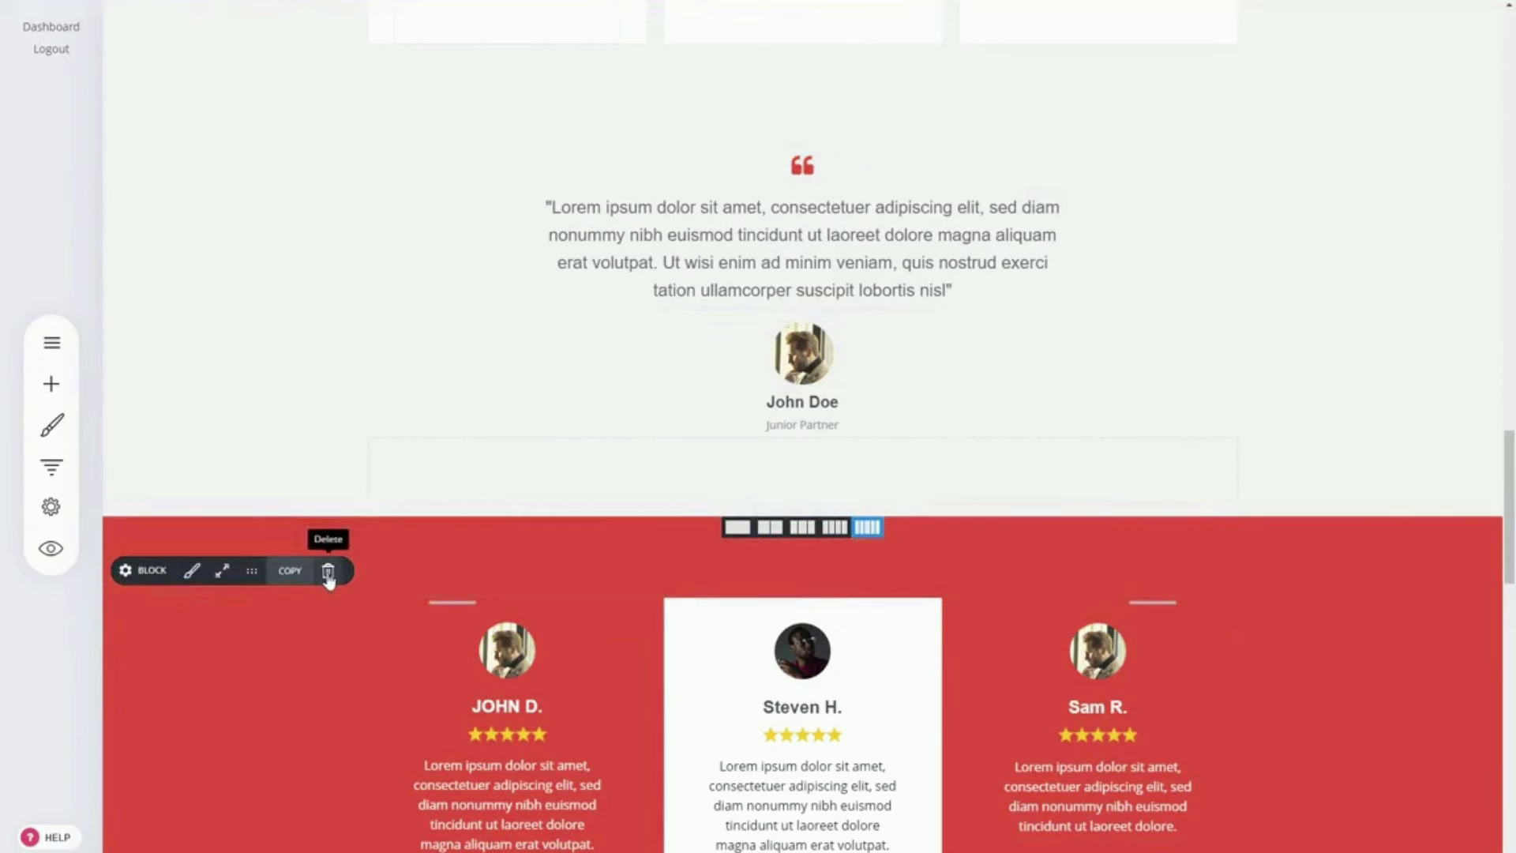
# Step: Delete the red three-column testimonials block above Latest Articles
pyautogui.click(327, 571)
pyautogui.click(806, 360)
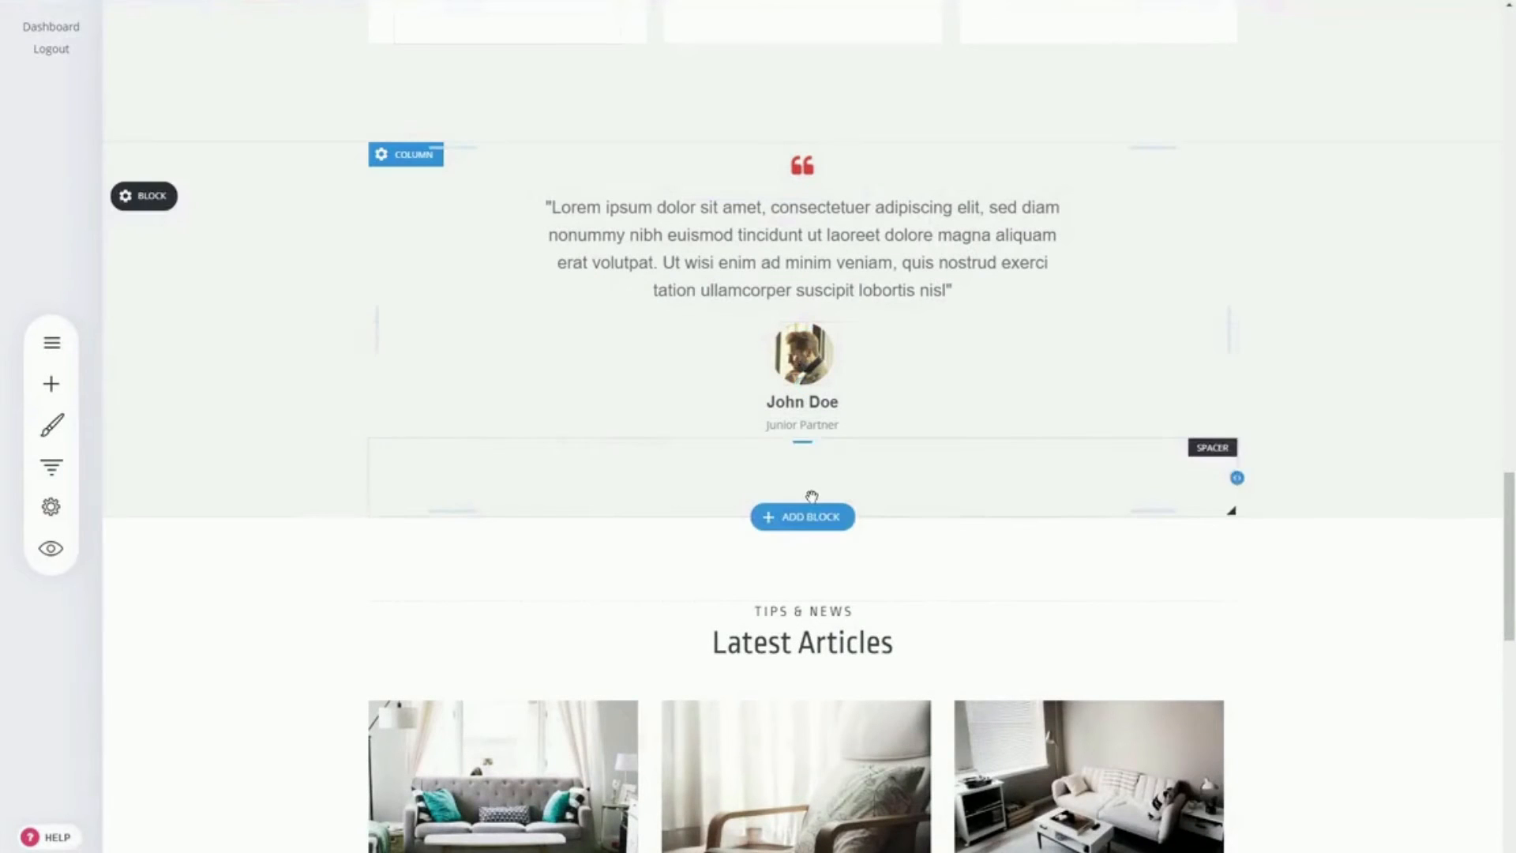
pyautogui.moveTo(444, 574)
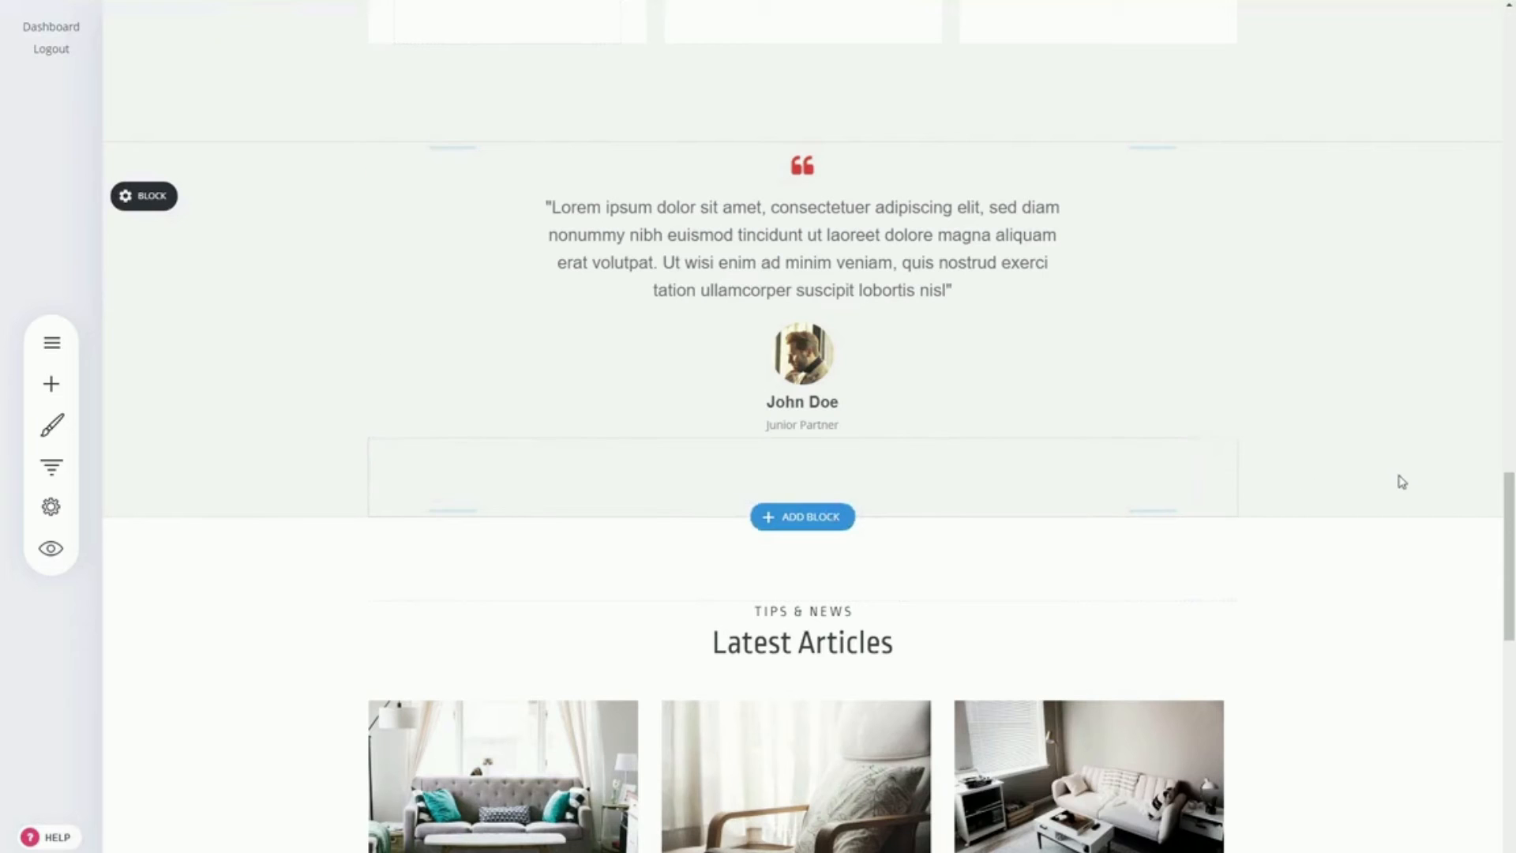
# Step: Review the widgets that can be added to the header's menu row without adding any
pyautogui.scroll(-5, 1385, 471)
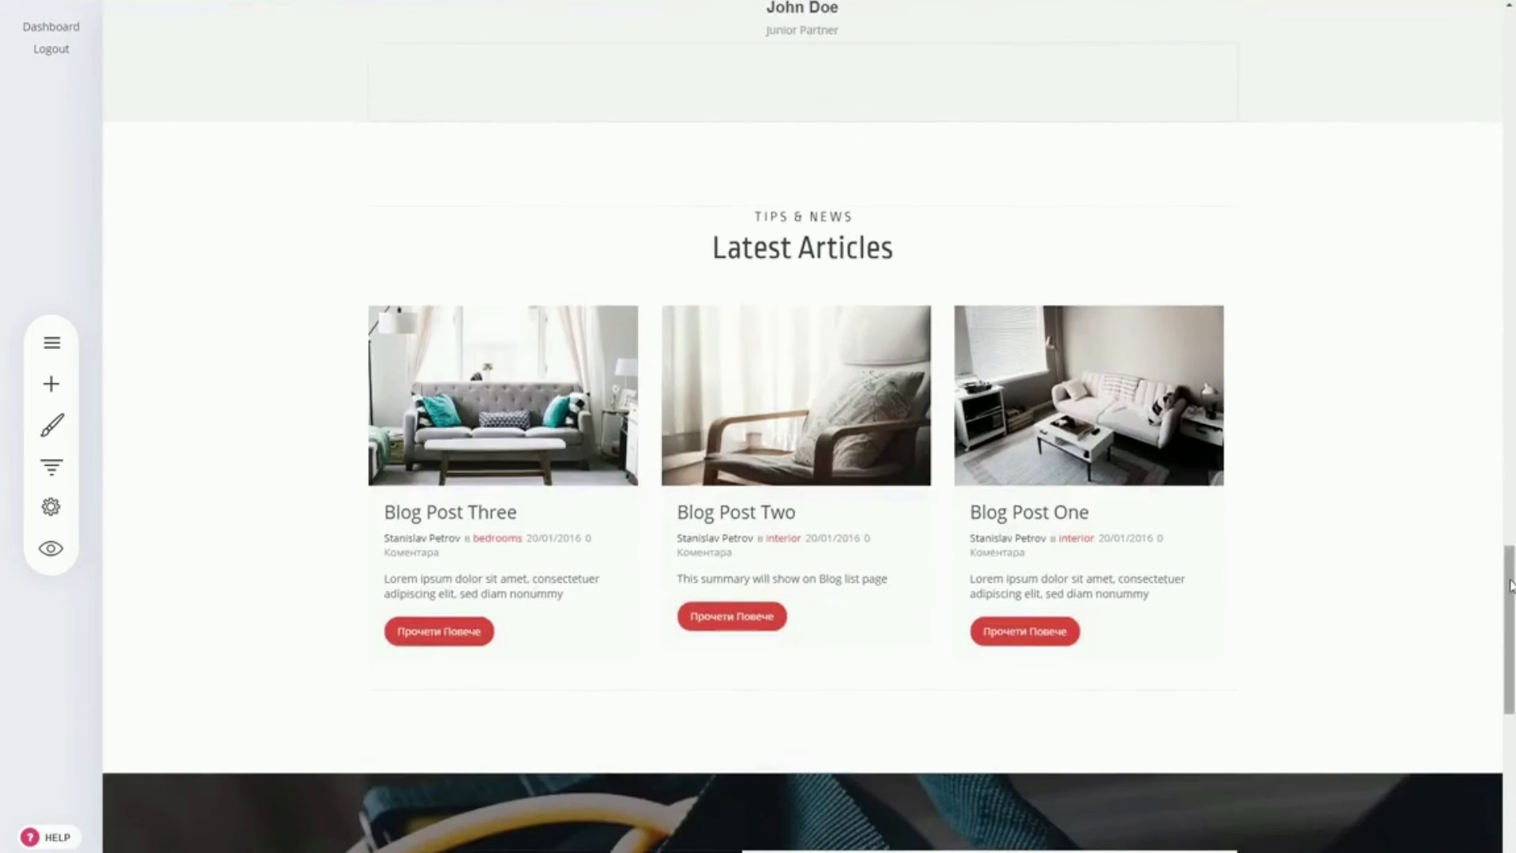
pyautogui.scroll(-6, 1479, 566)
pyautogui.moveTo(1500, 675); pyautogui.dragTo(1510, 48)
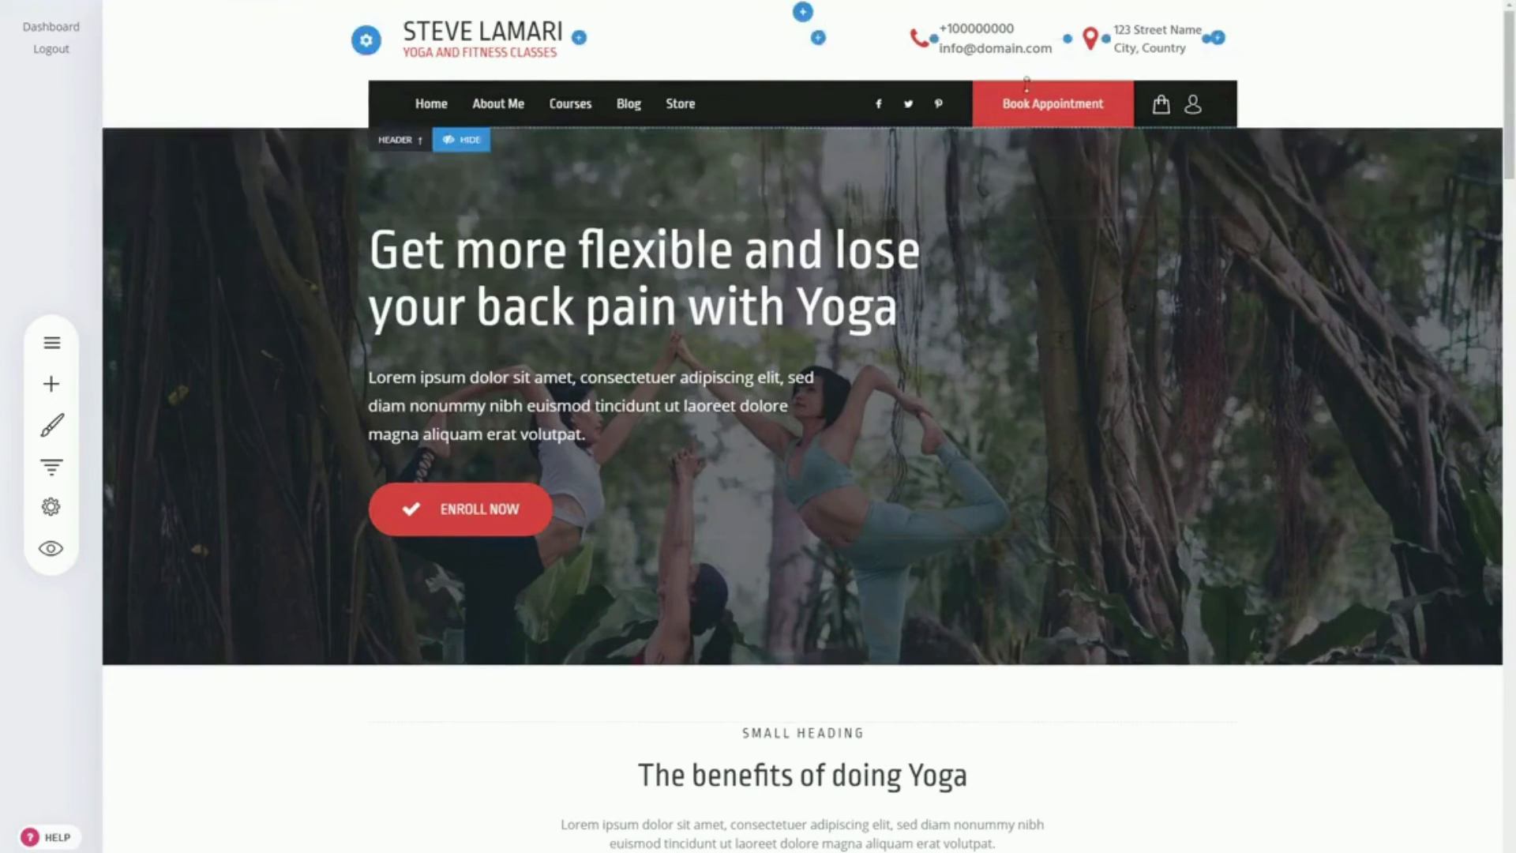
pyautogui.moveTo(1511, 97); pyautogui.dragTo(1511, 47)
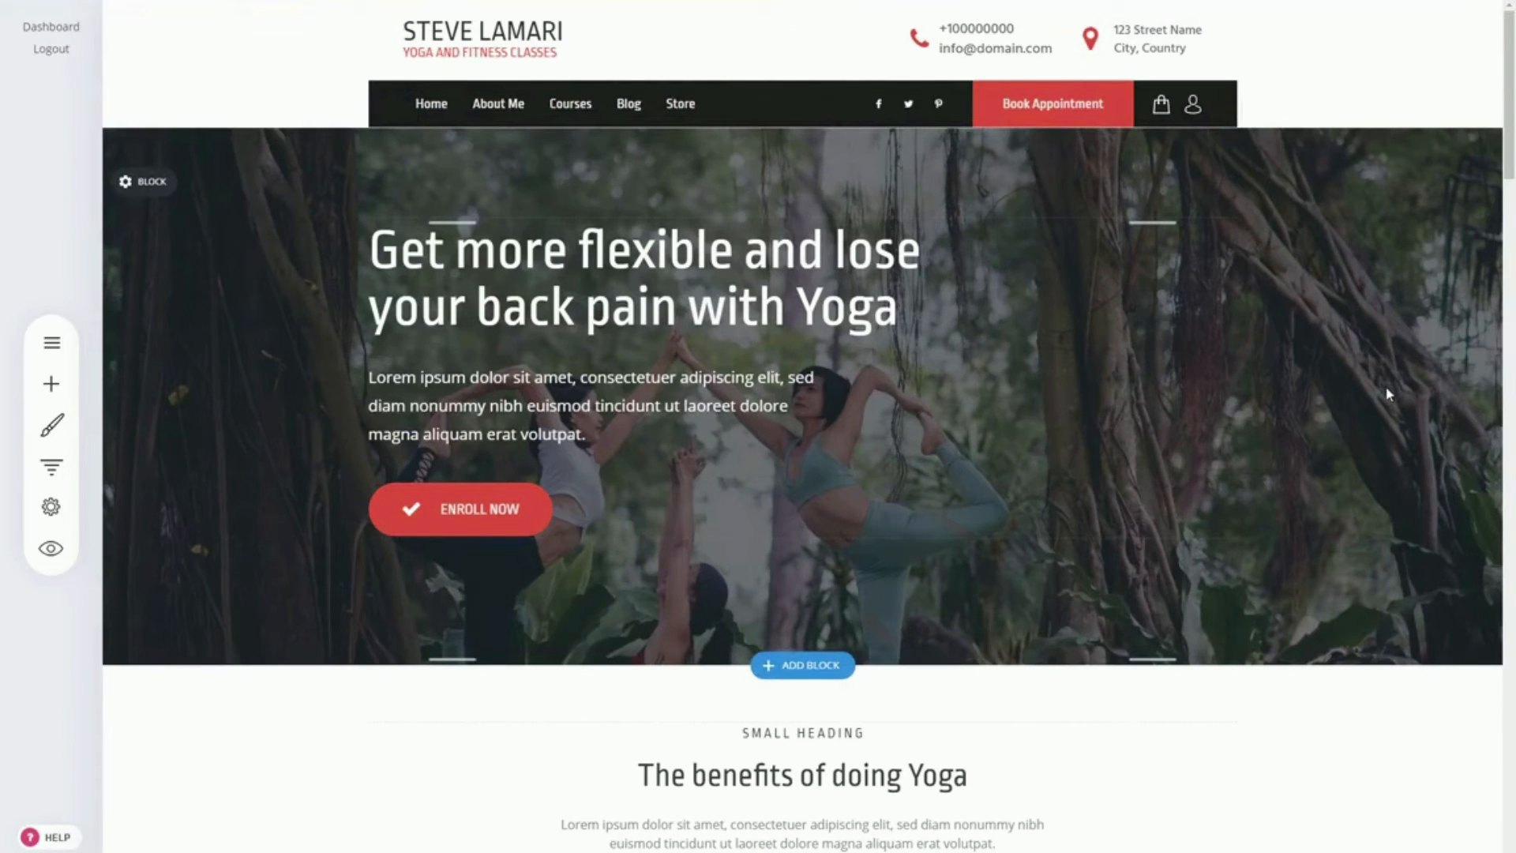
pyautogui.moveTo(1145, 136)
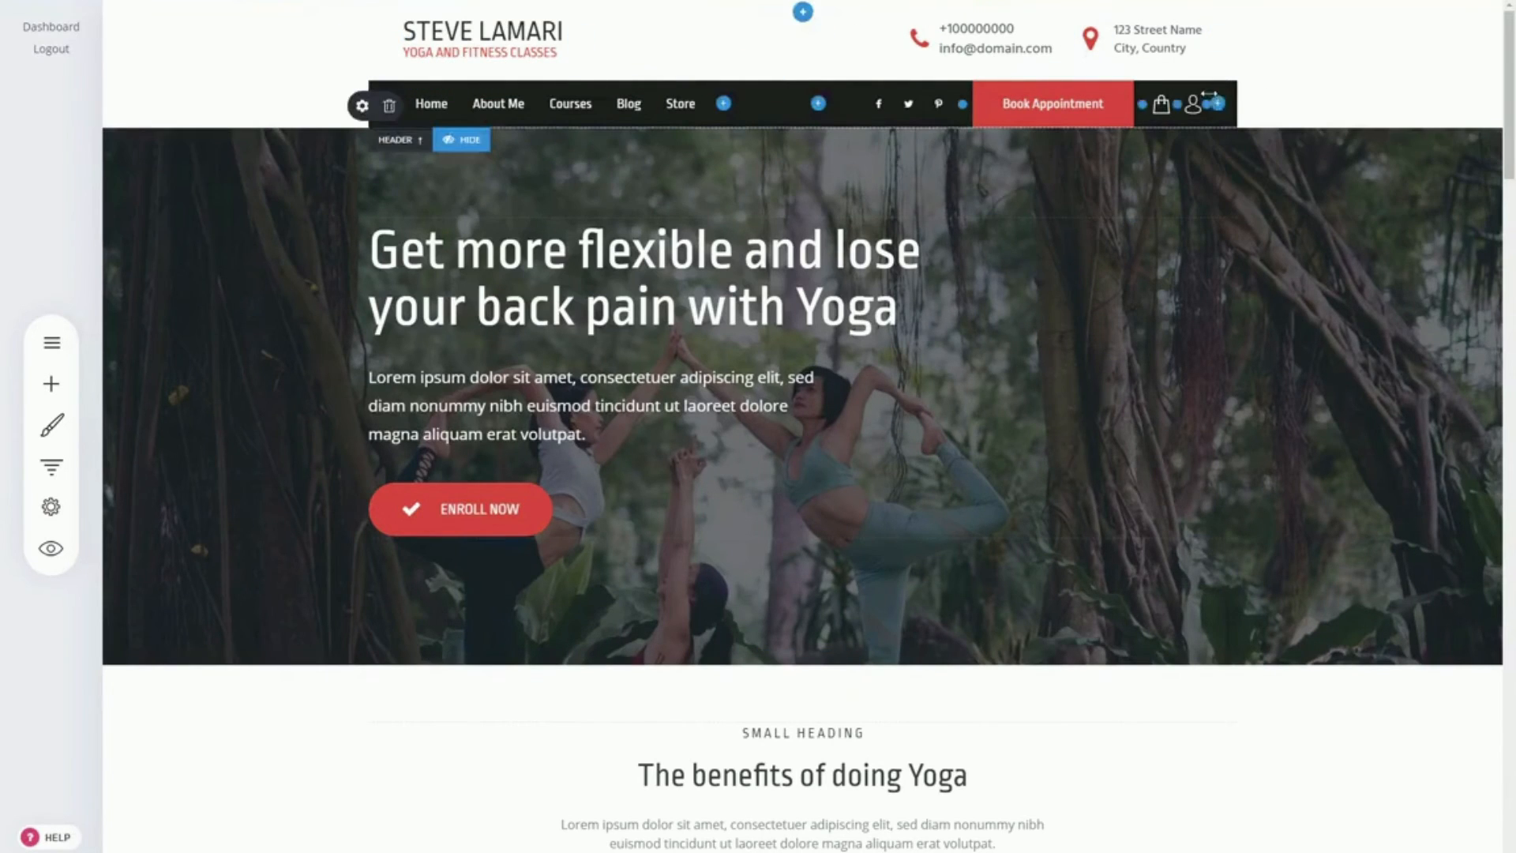
pyautogui.click(1217, 103)
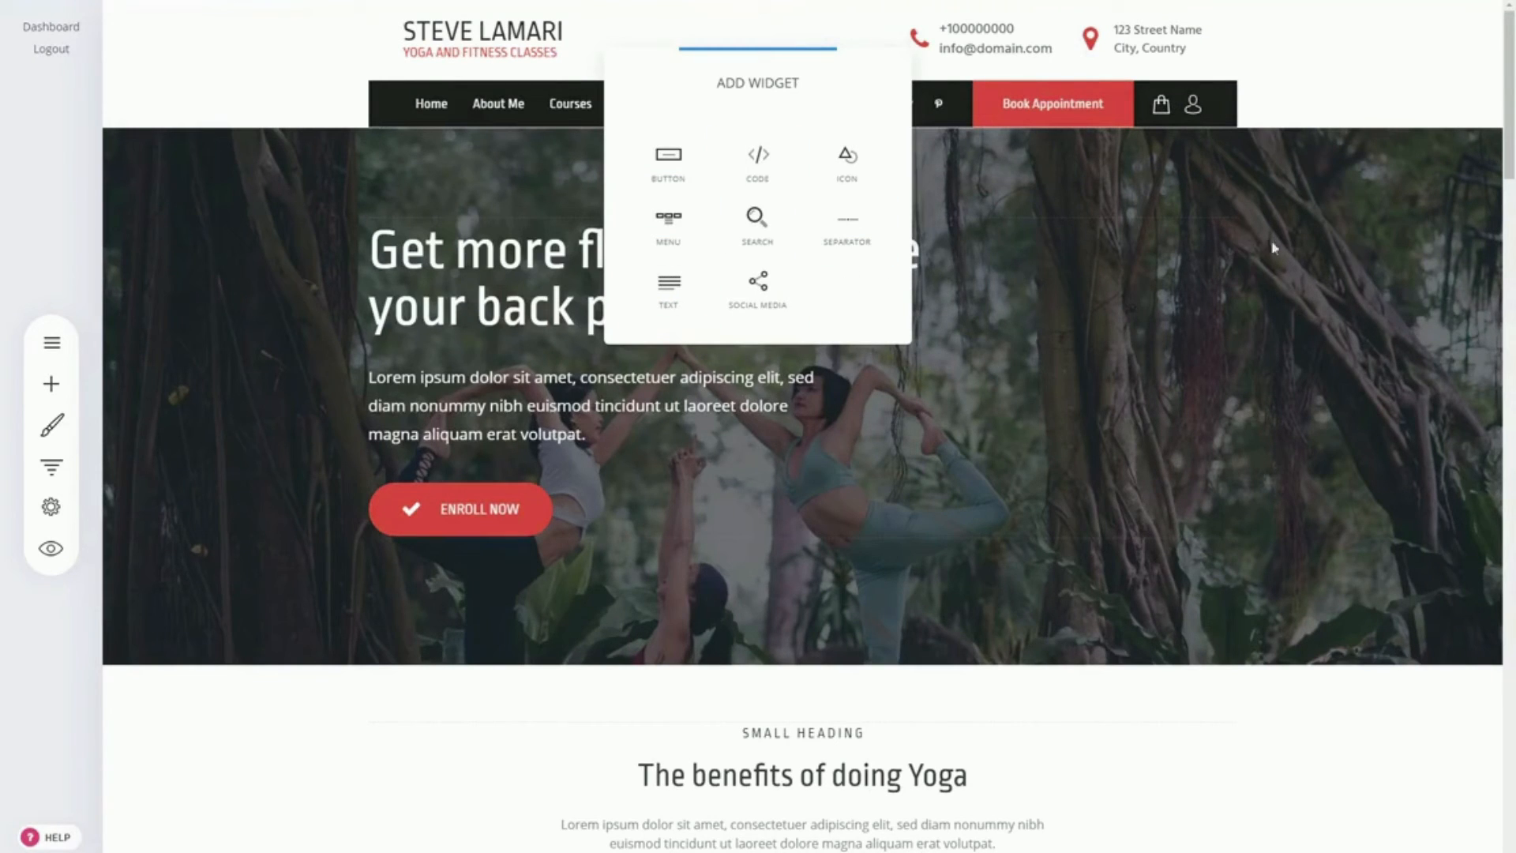
pyautogui.click(1384, 244)
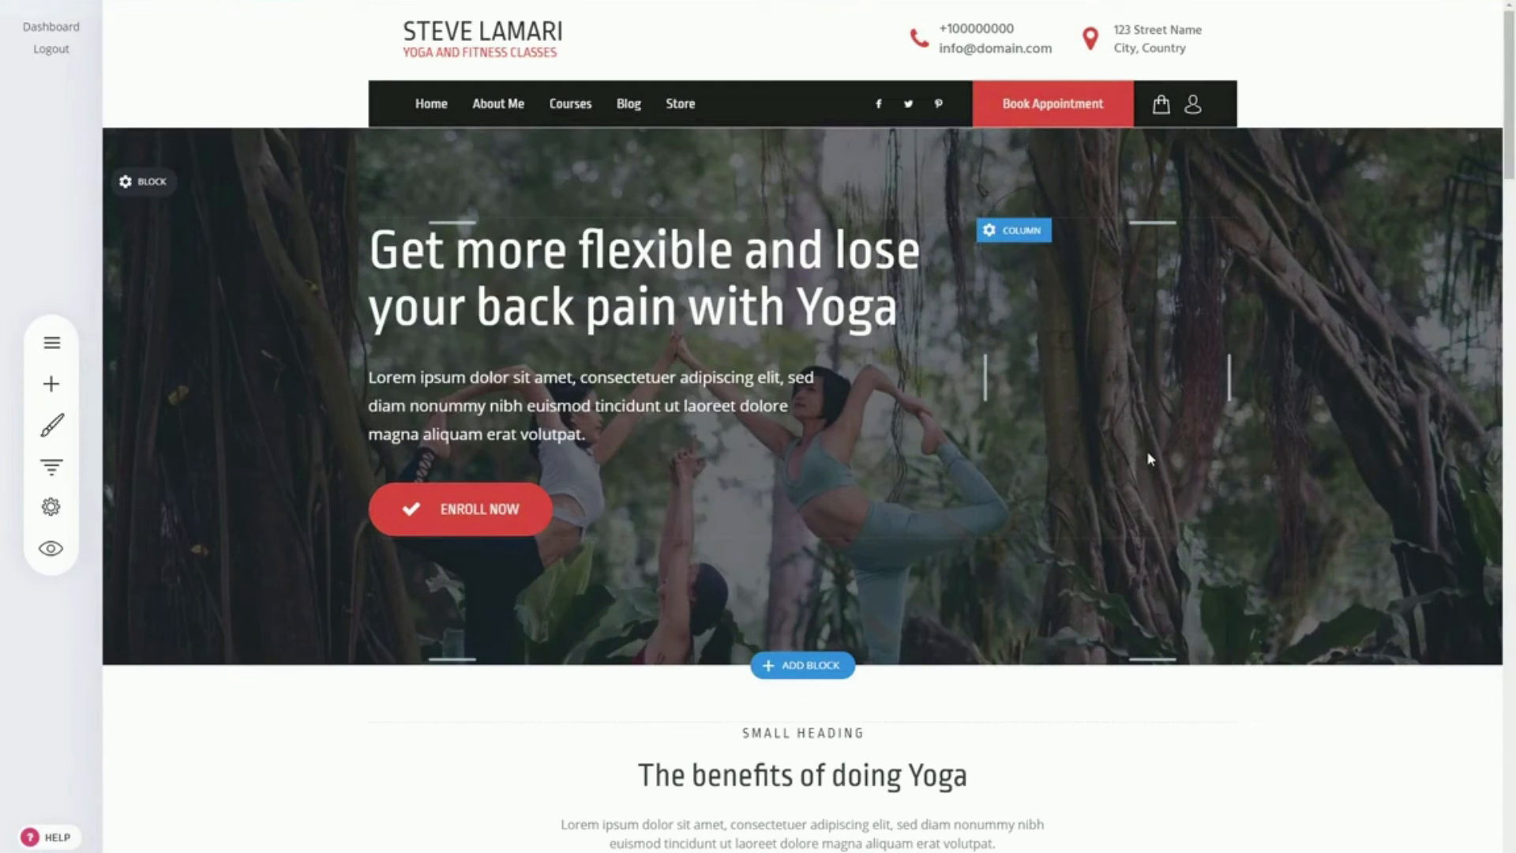
# Step: Look through the homepage sections from the hero to Latest Articles, including benefits, memberships and testimonial, and return to the header
pyautogui.scroll(-3, 1149, 458)
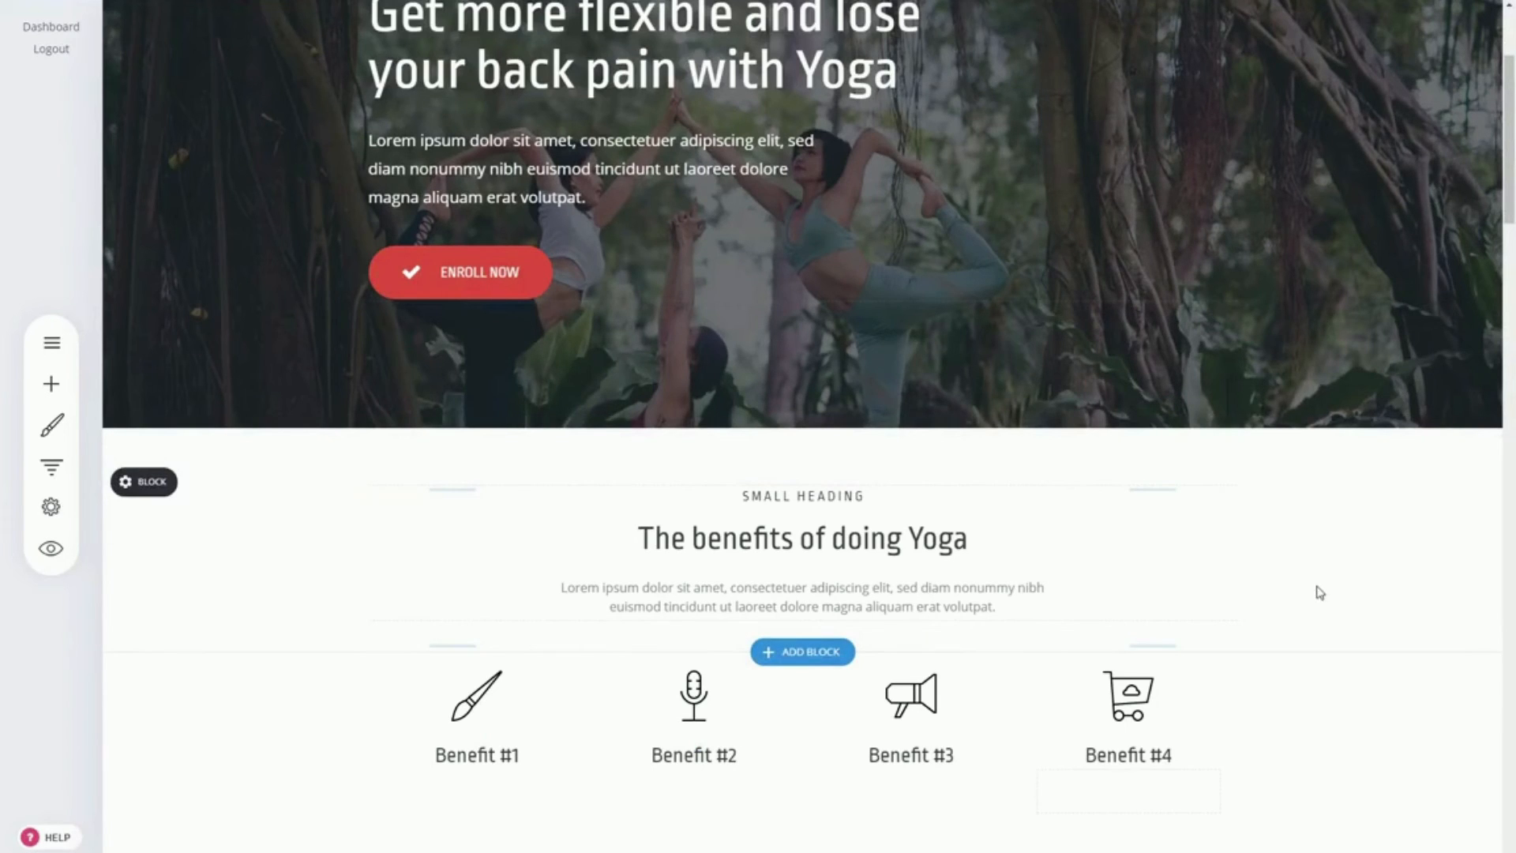
pyautogui.moveTo(764, 431)
pyautogui.scroll(-2, 1307, 567)
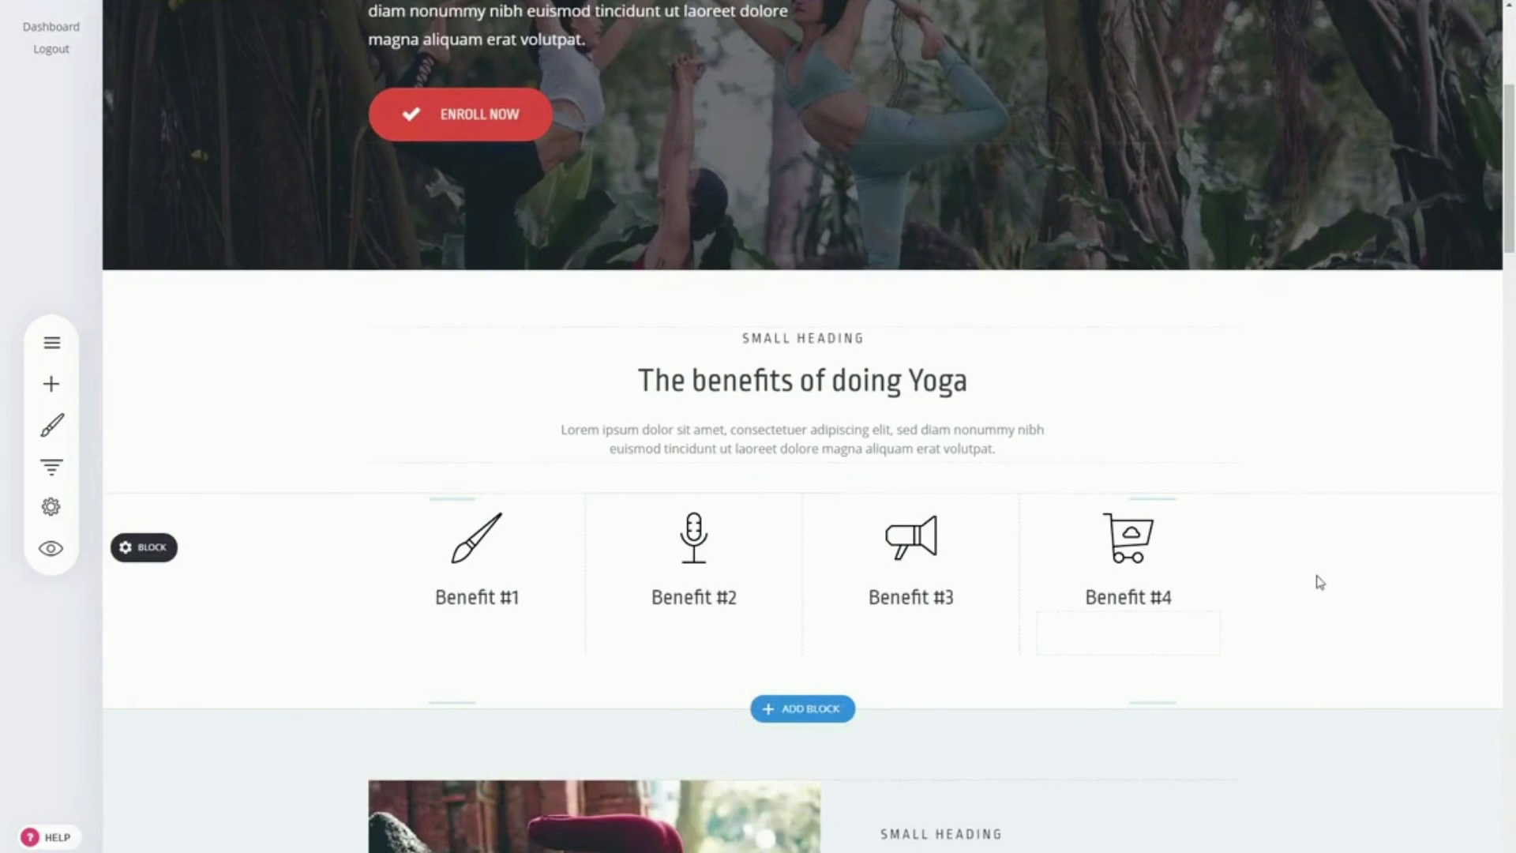
pyautogui.scroll(5, 1316, 575)
pyautogui.scroll(-6, 1315, 575)
pyautogui.scroll(-20, 802, 426)
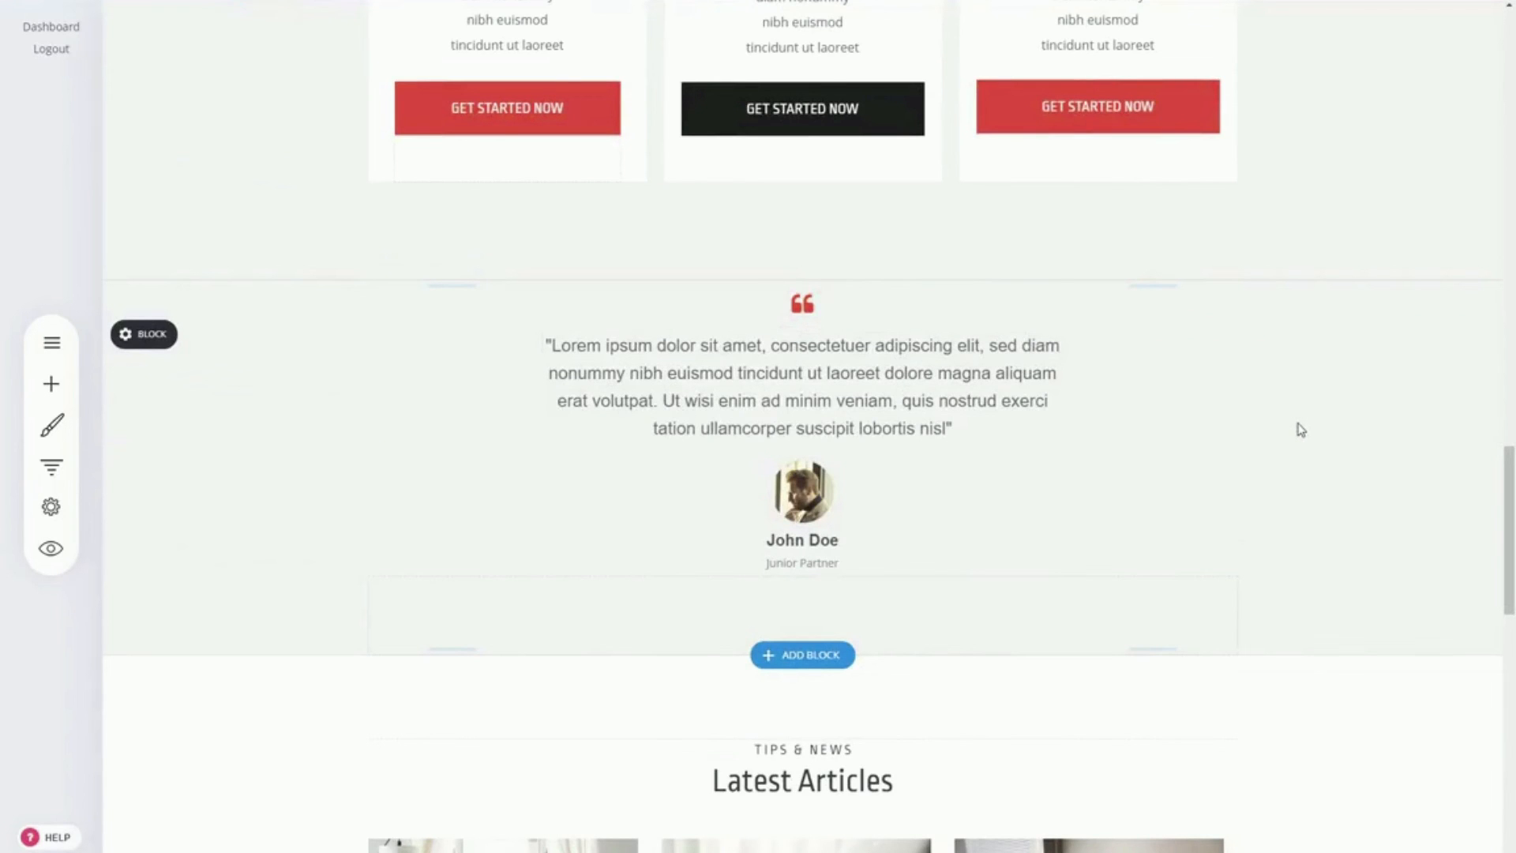
pyautogui.scroll(-9, 1299, 429)
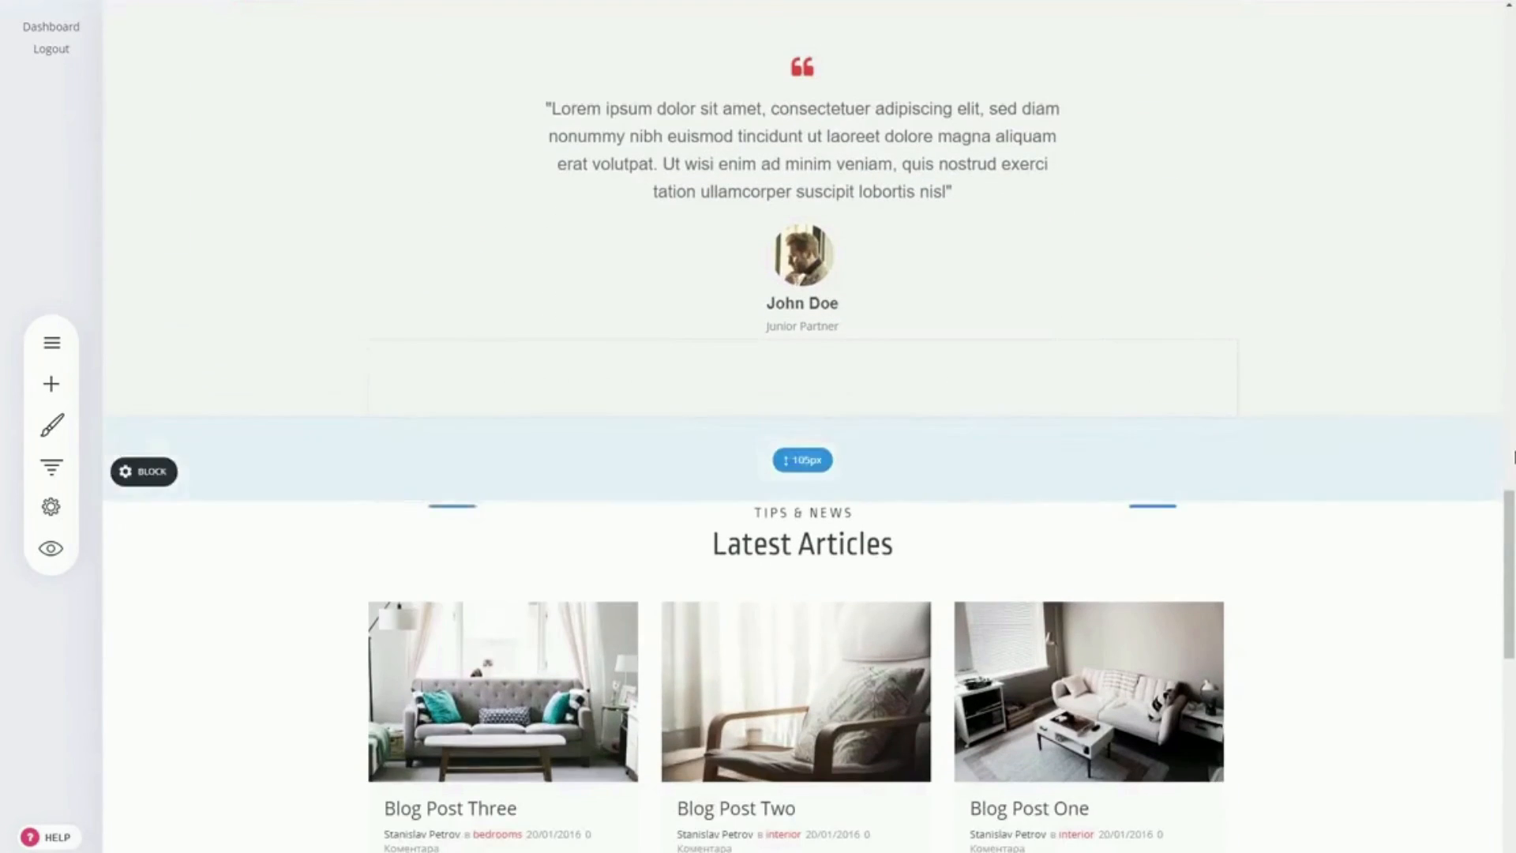
pyautogui.scroll(15, 1154, 586)
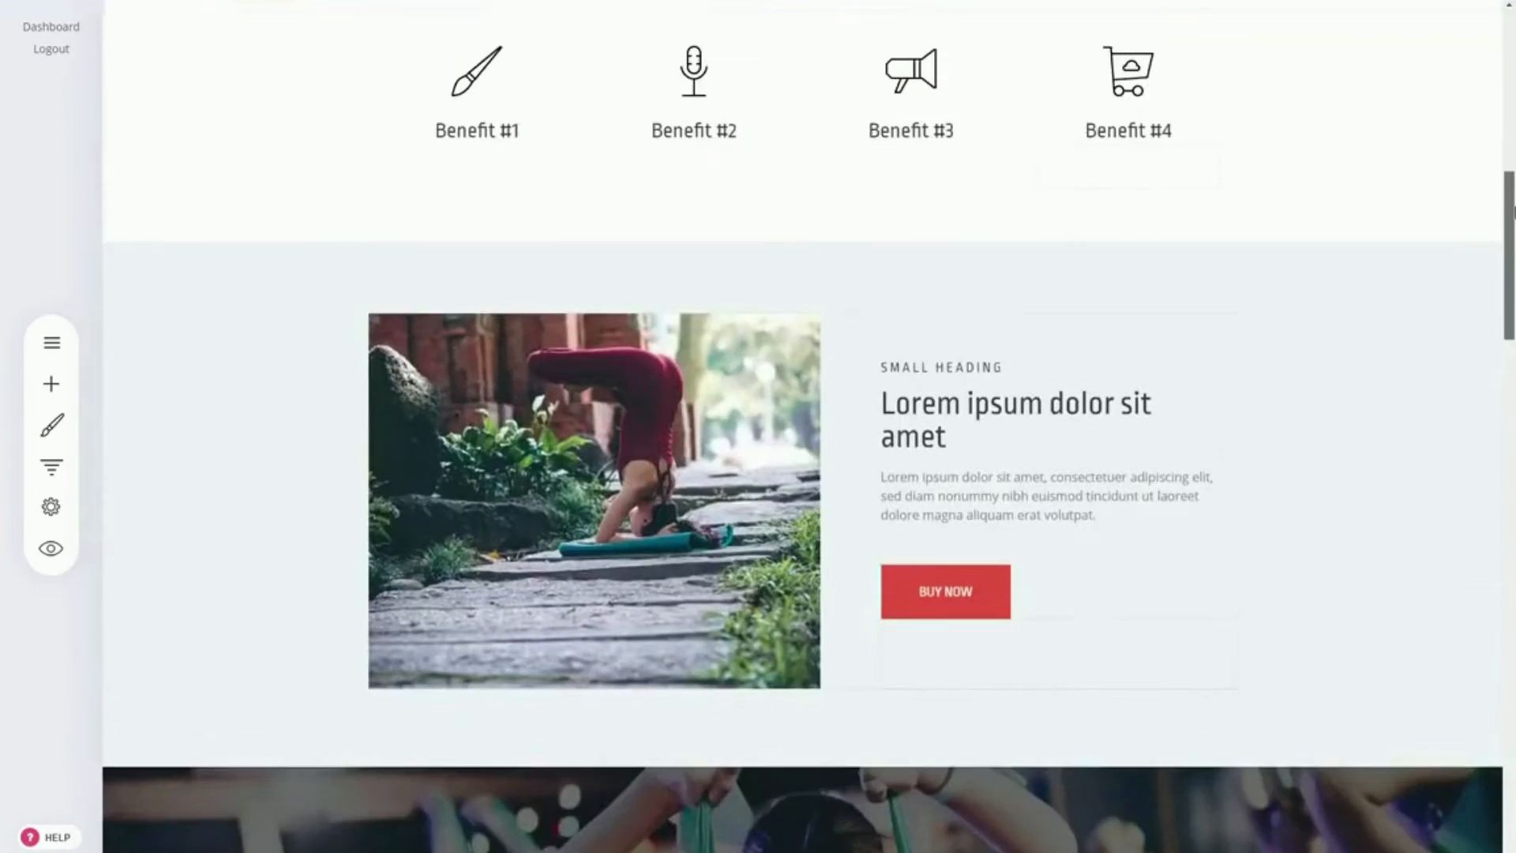
pyautogui.scroll(-6, 1154, 586)
pyautogui.scroll(5, 1154, 586)
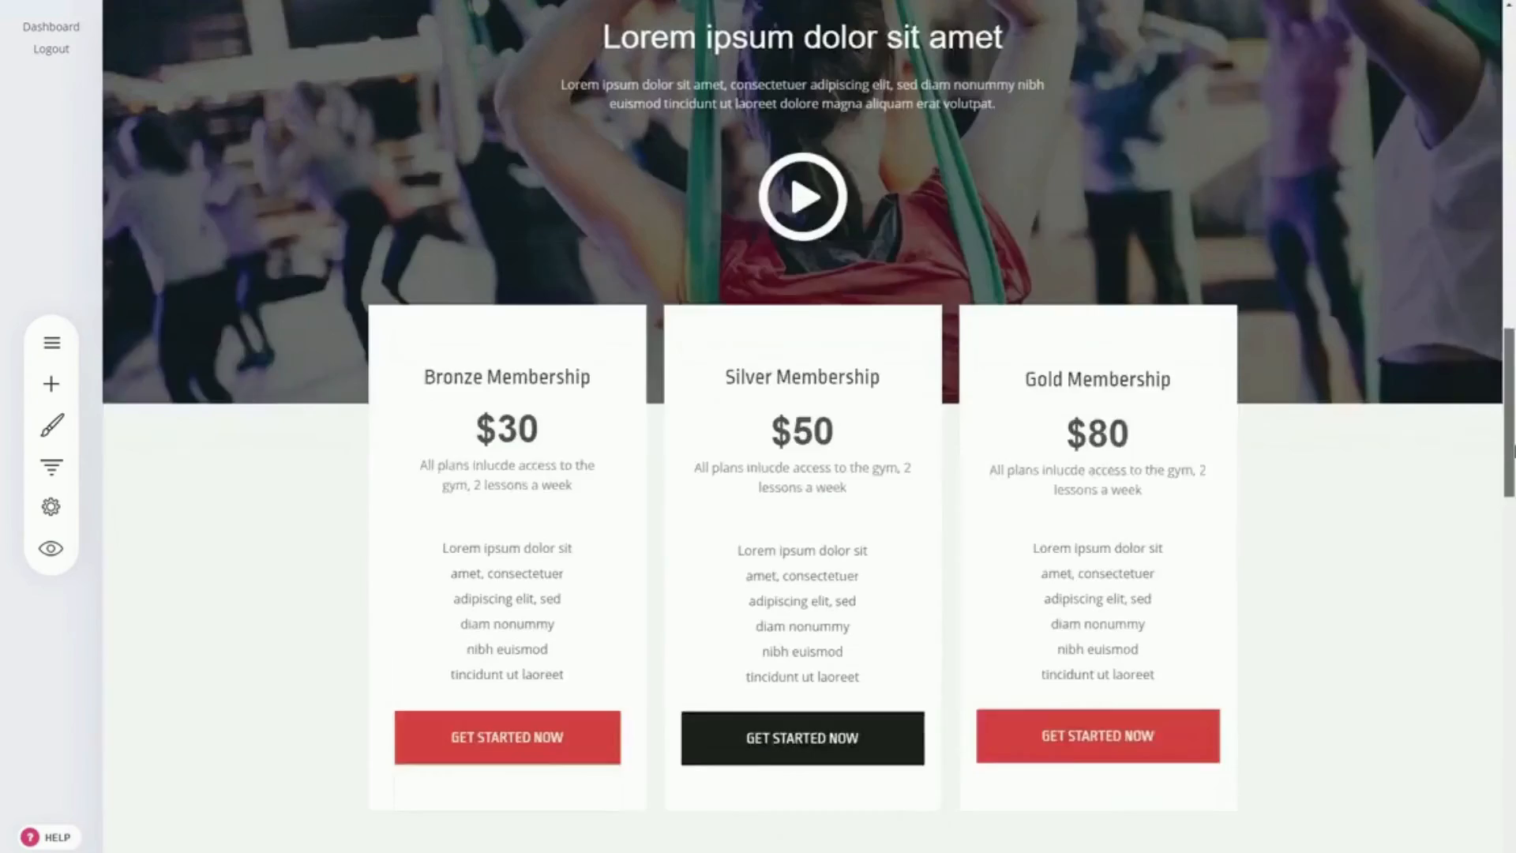
pyautogui.scroll(10, 494, 372)
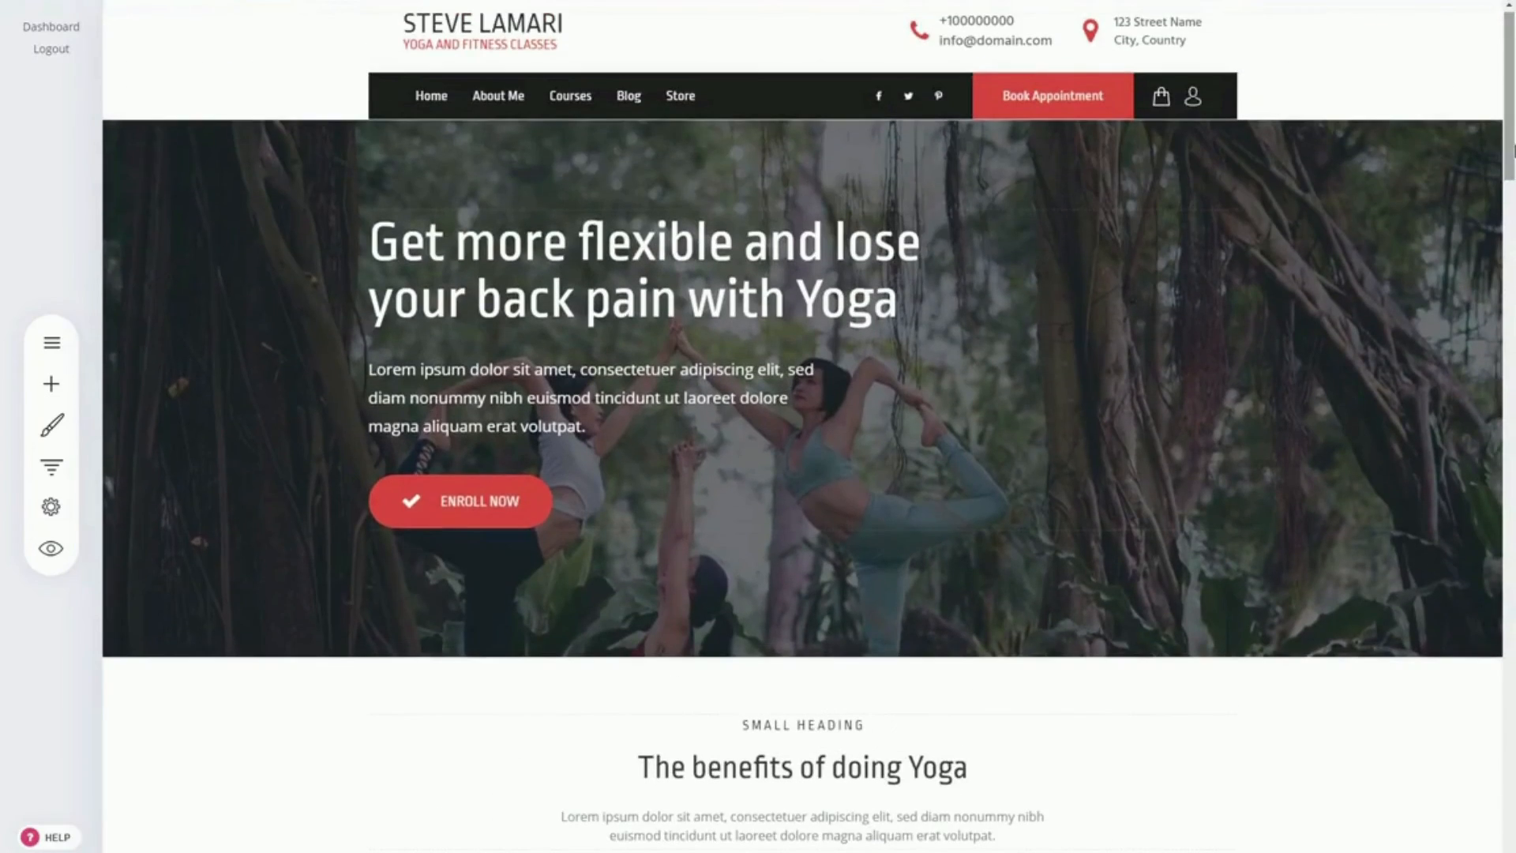